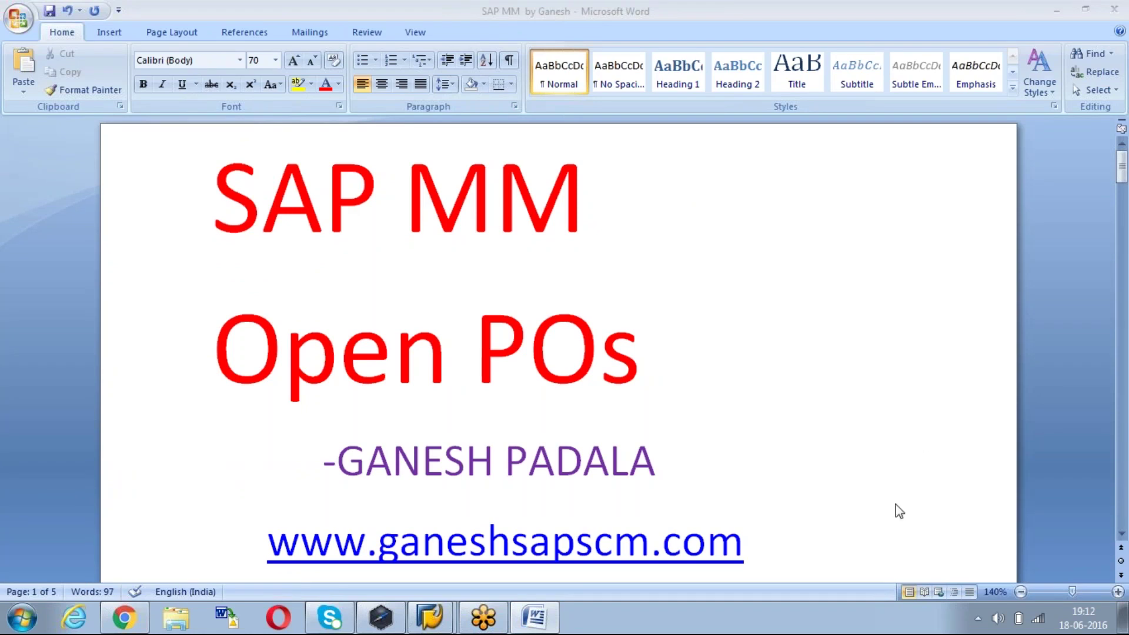
# On a fresh page, type 'PO Qty - 100 EA' with 'GR Qty - 0-99 EA' on the next line.
pyautogui.click(782, 544)
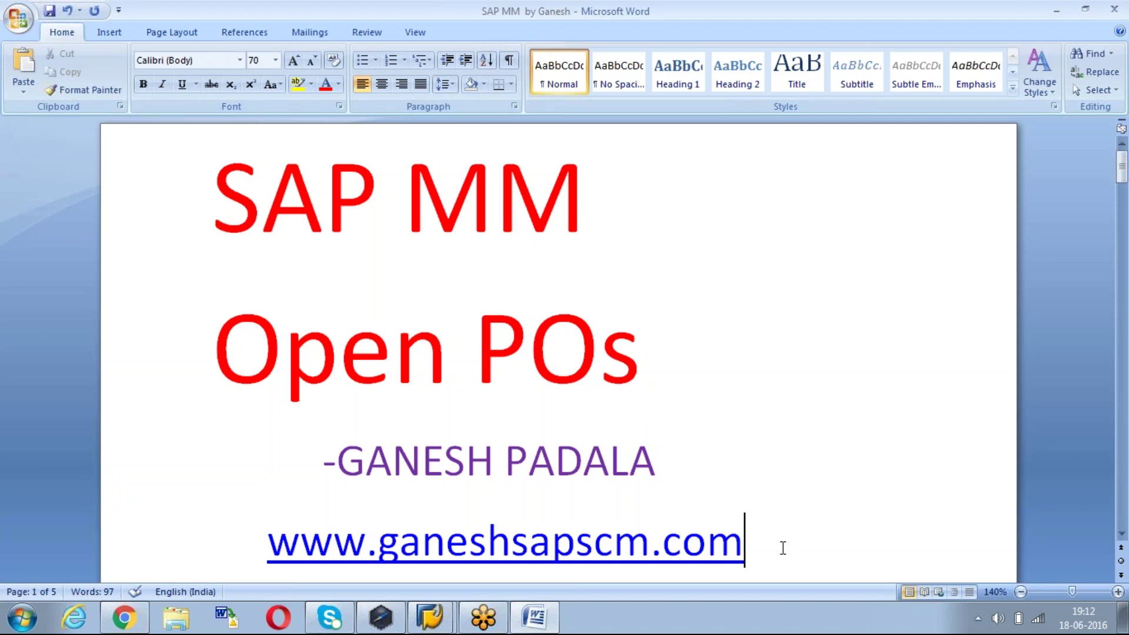
pyautogui.press('Return')
pyautogui.press('Return')
pyautogui.press('Return')
pyautogui.press('Return')
pyautogui.press('Return')
pyautogui.press('Return')
pyautogui.press('Return')
pyautogui.press('Return')
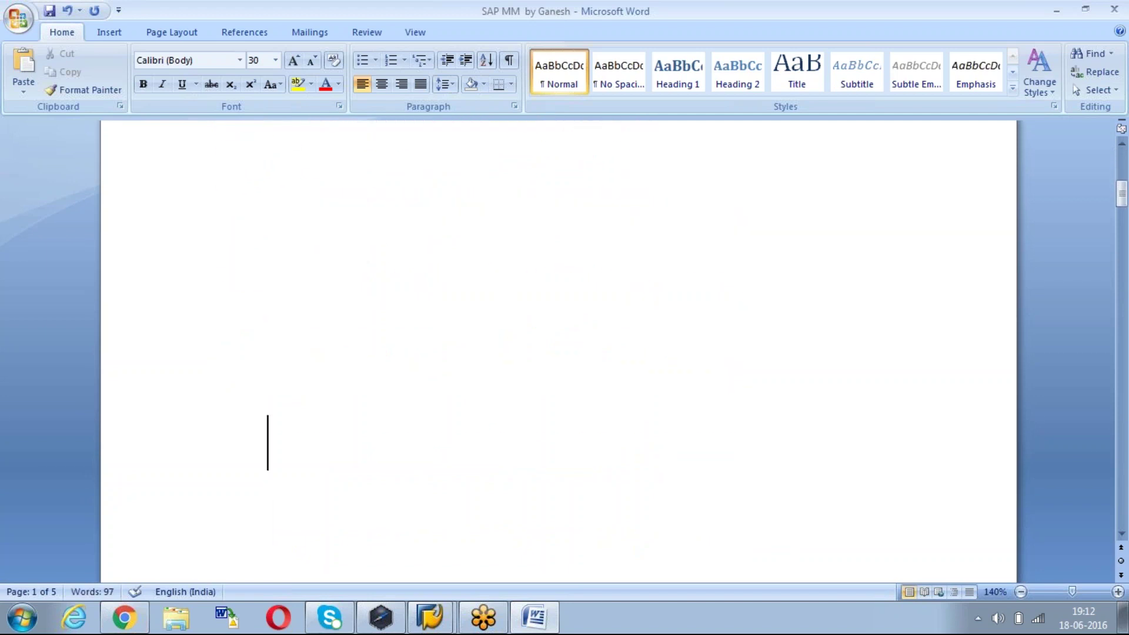
pyautogui.write('PO Q')
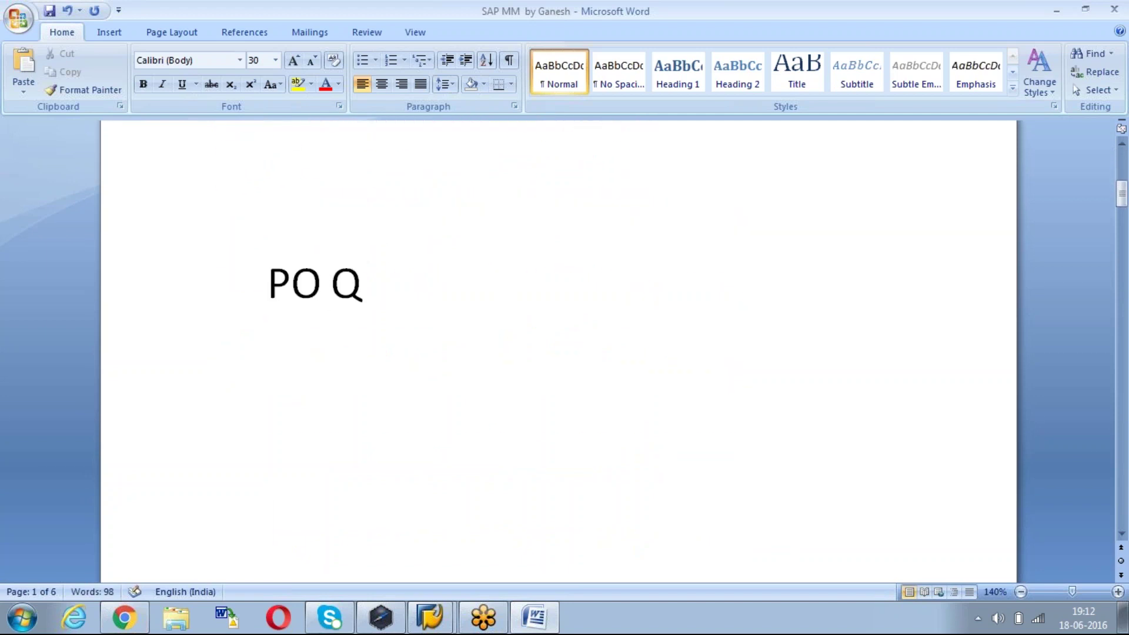
pyautogui.write('ty - 1')
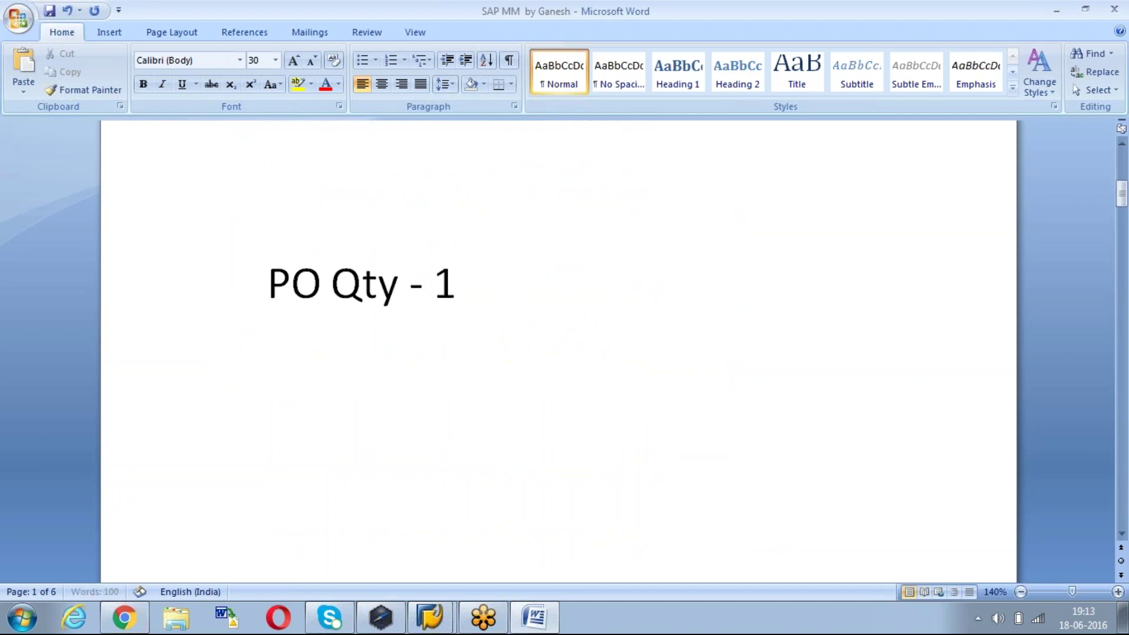
pyautogui.write('00 EA')
pyautogui.press('Return')
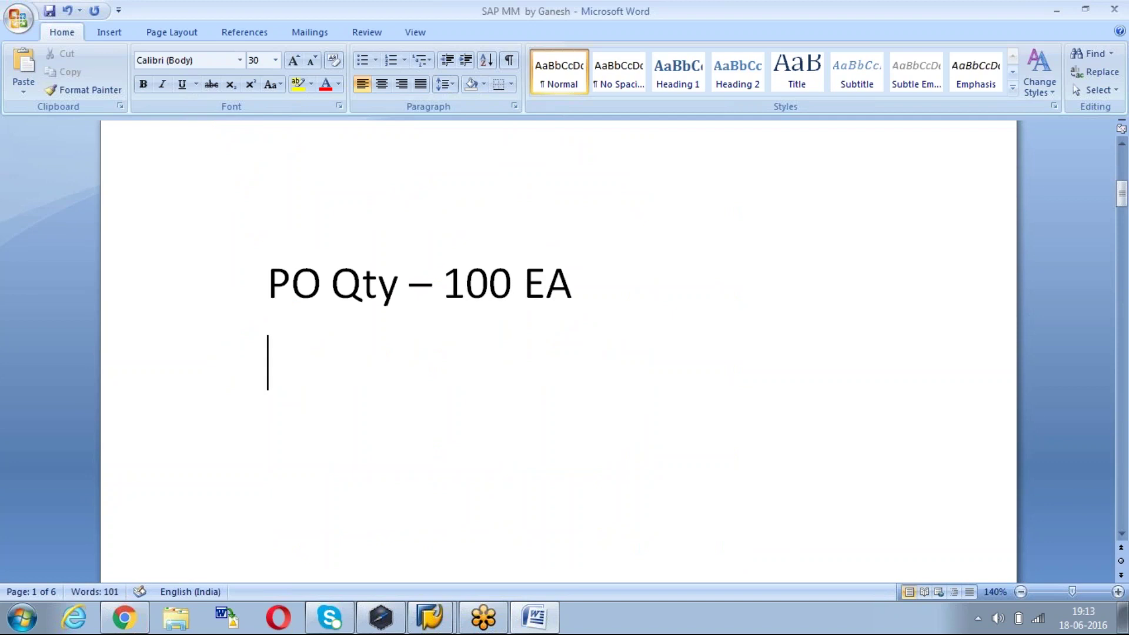
pyautogui.write('g')
pyautogui.press('BackSpace')
pyautogui.write('Gr')
pyautogui.press('BackSpace')
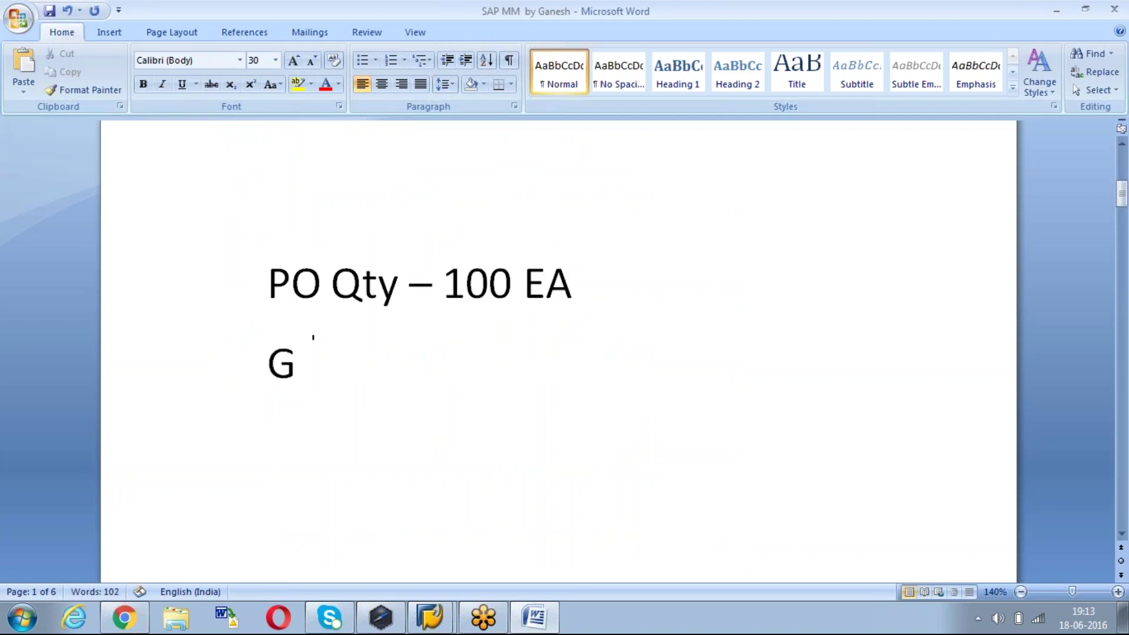
pyautogui.write('R Q')
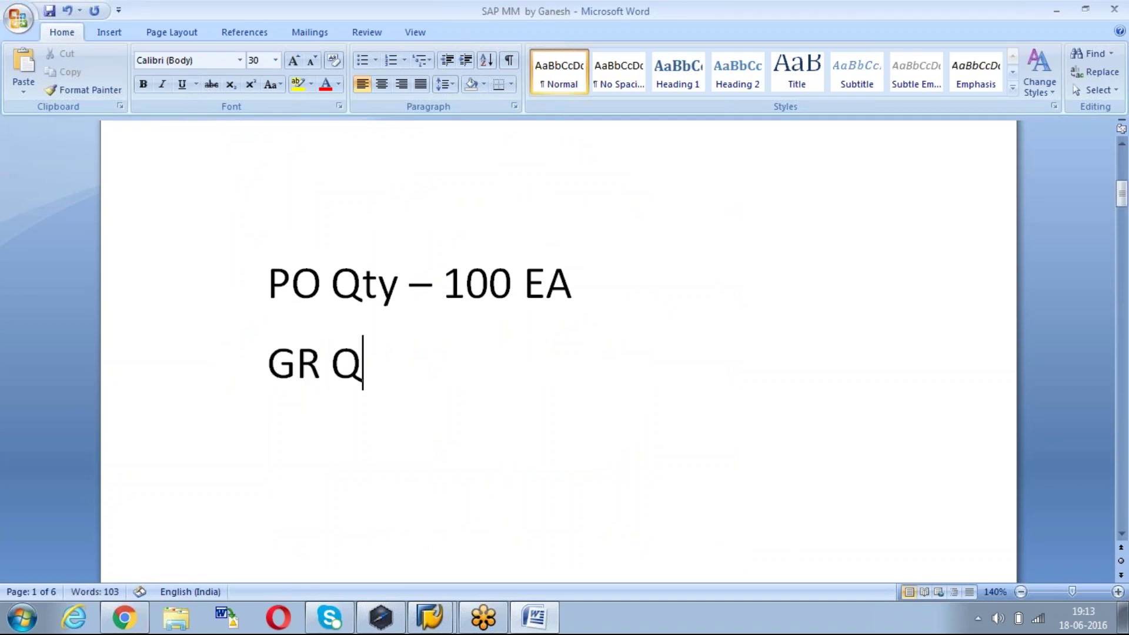
pyautogui.write('ty - ')
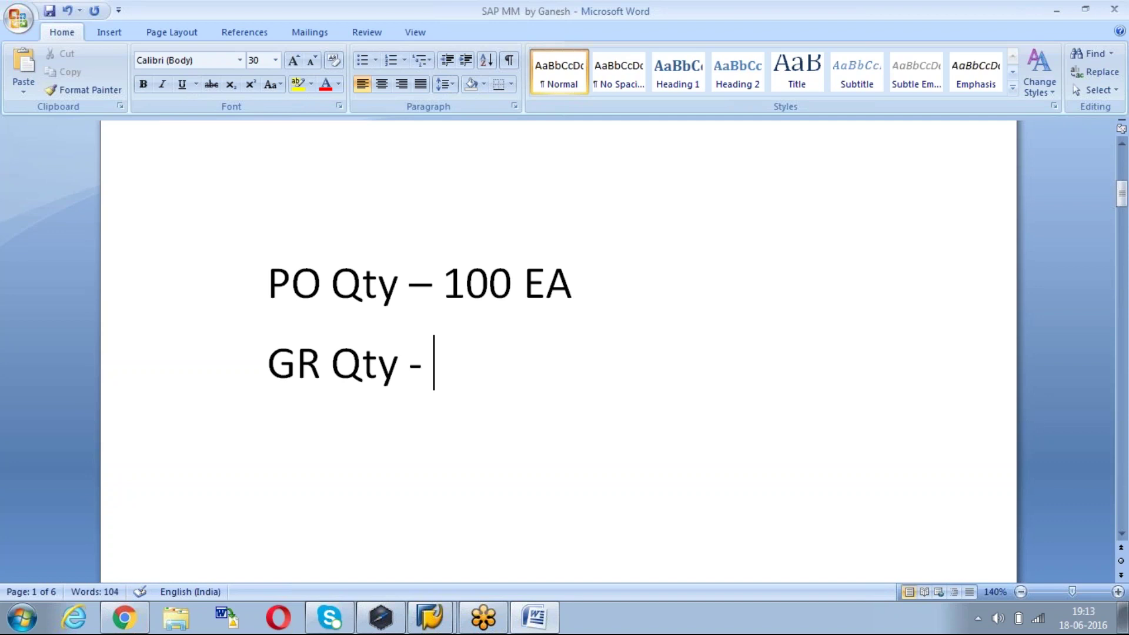
pyautogui.write('0-9')
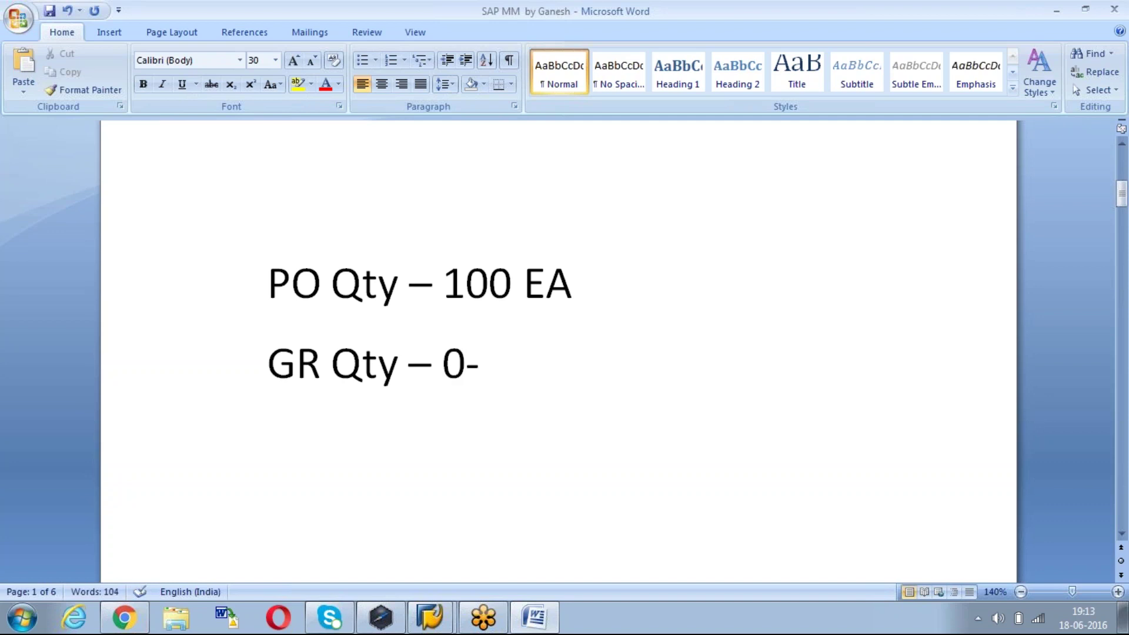
pyautogui.write('9 e')
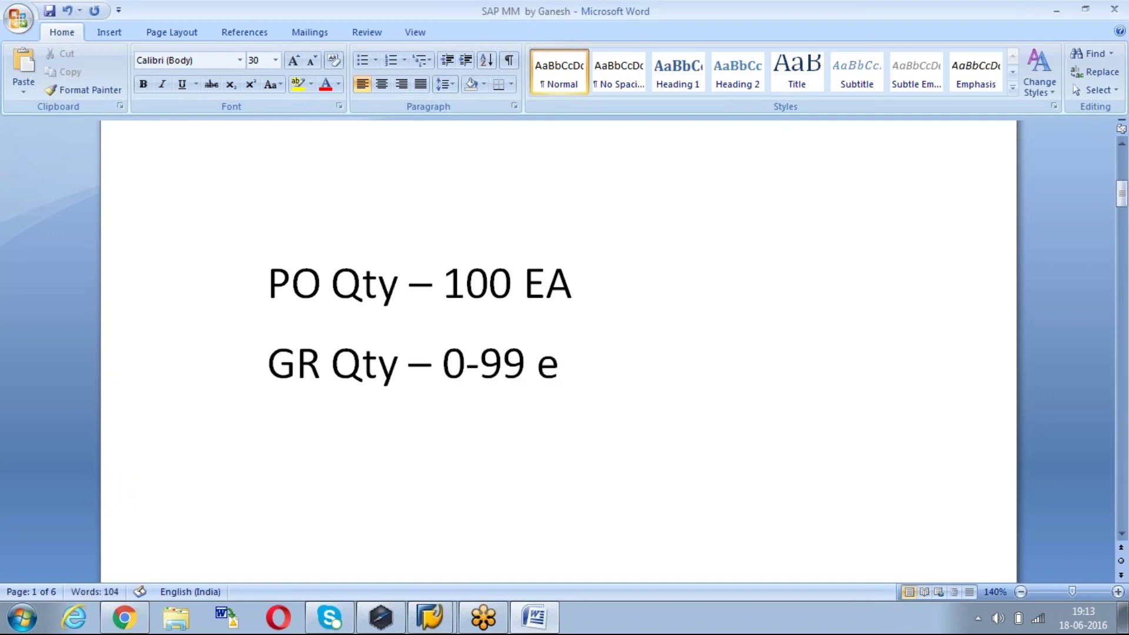
pyautogui.press('BackSpace')
pyautogui.write('e')
pyautogui.press('BackSpace')
pyautogui.write('Ea')
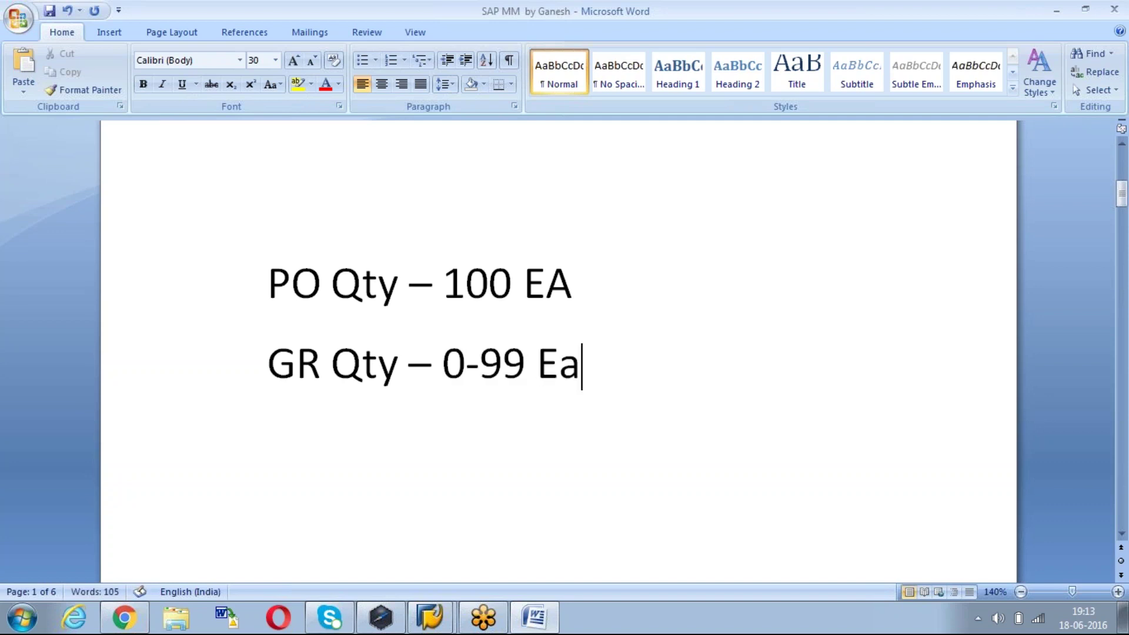
pyautogui.press('BackSpace')
pyautogui.write('A')
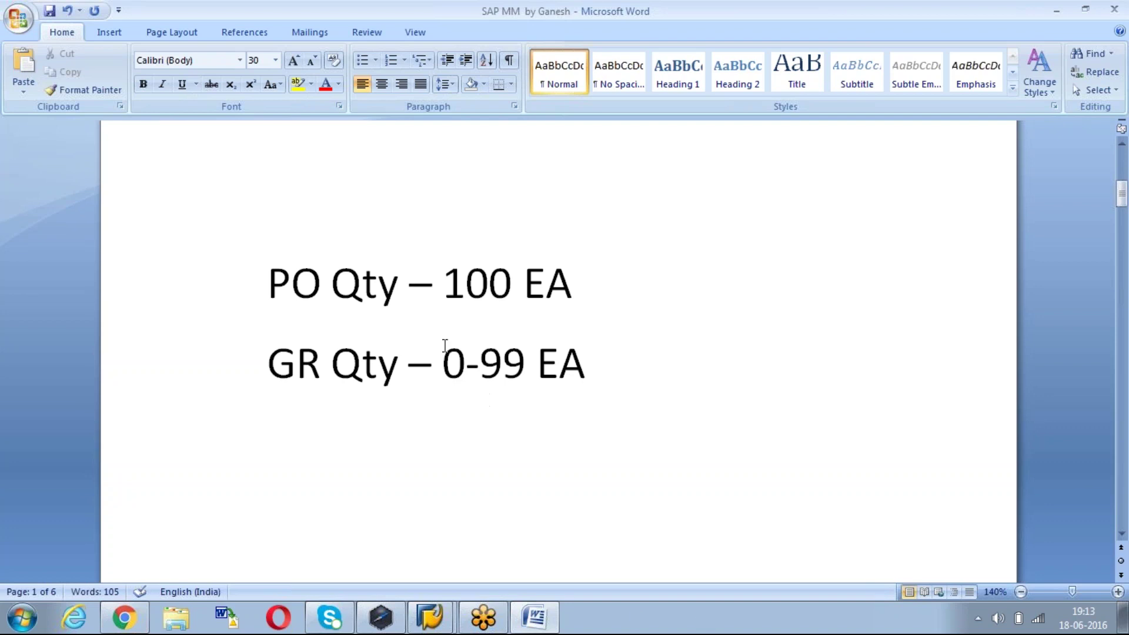
# Highlight the 0, the 99, '100 EA' and '0-99 EA' quantity values in turn.
pyautogui.moveTo(443, 366); pyautogui.dragTo(458, 362)
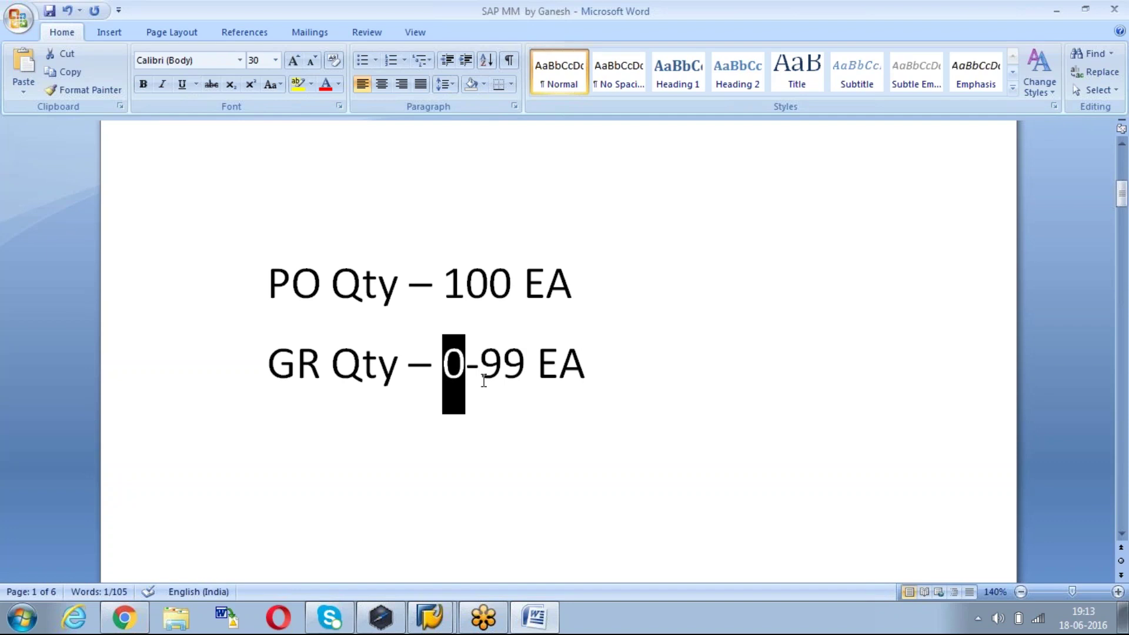
pyautogui.click(479, 367)
pyautogui.moveTo(479, 368); pyautogui.dragTo(523, 357)
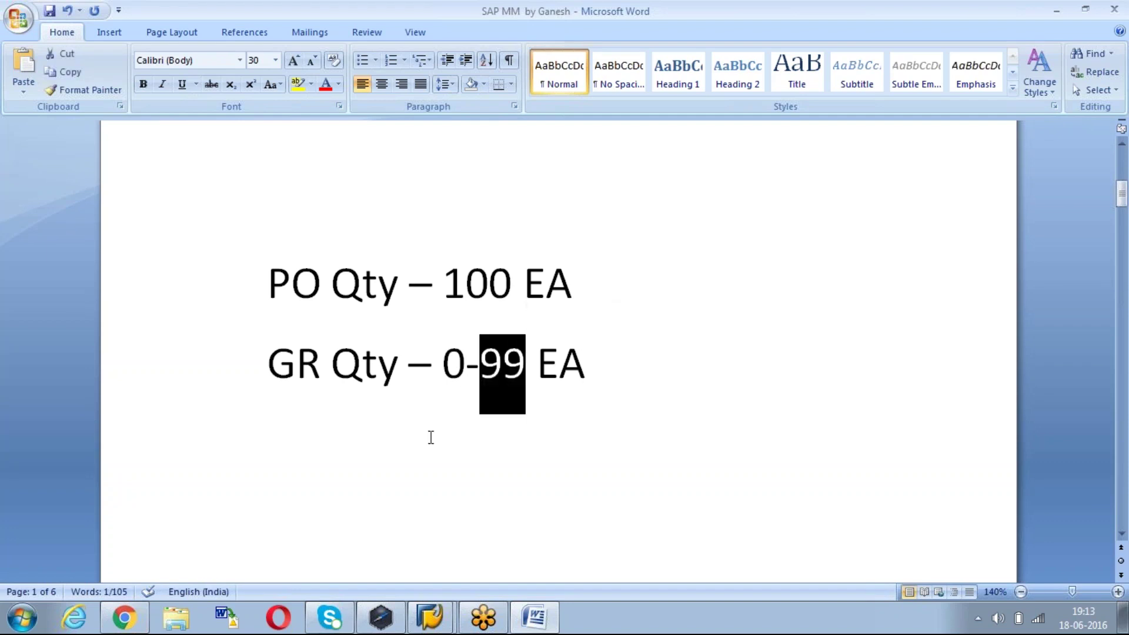
pyautogui.click(438, 438)
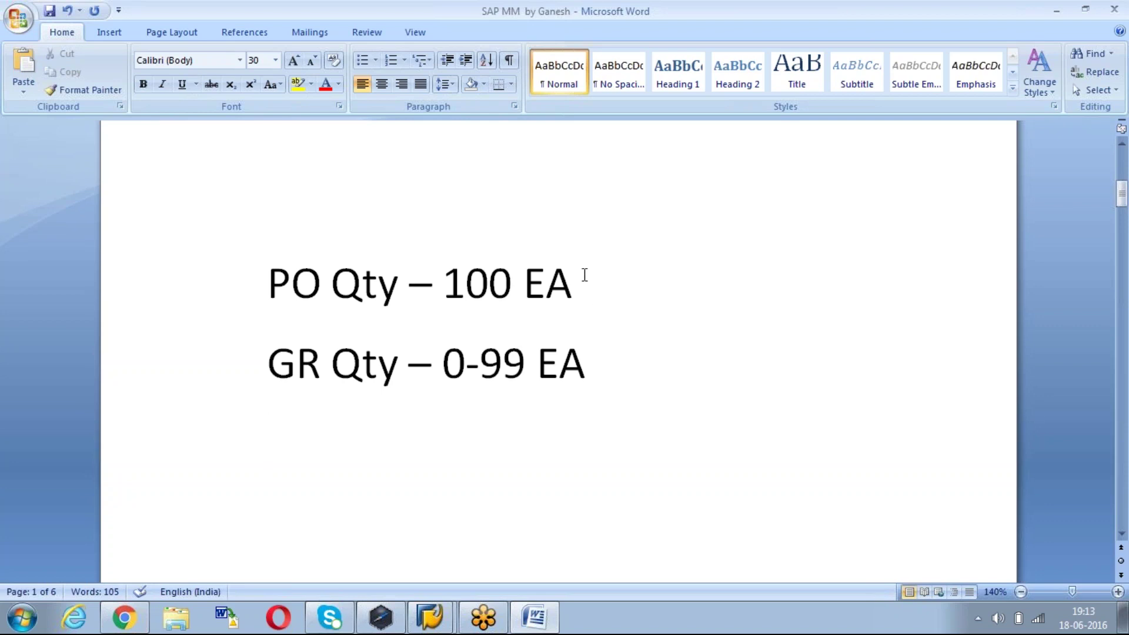
pyautogui.moveTo(583, 276); pyautogui.dragTo(447, 288)
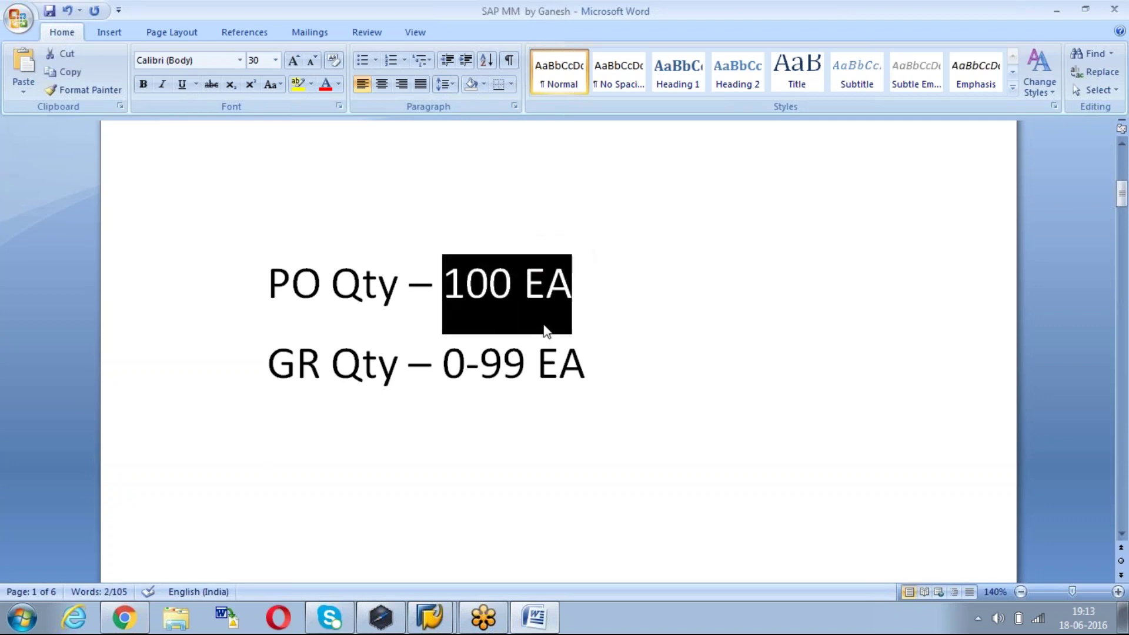
pyautogui.click(654, 280)
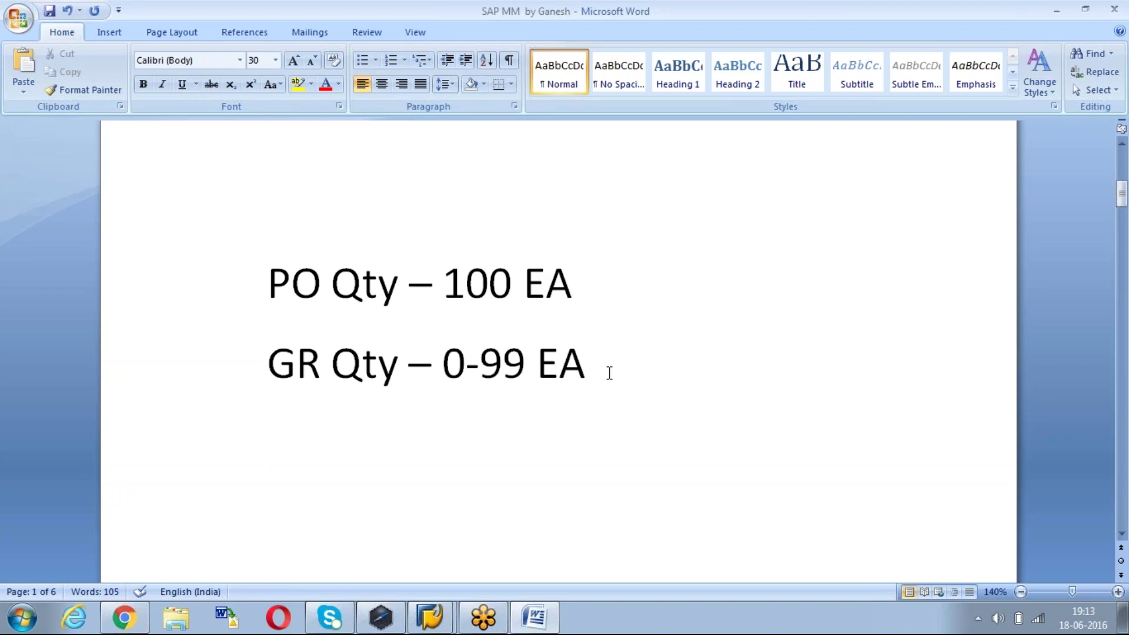
pyautogui.moveTo(605, 355); pyautogui.dragTo(416, 380)
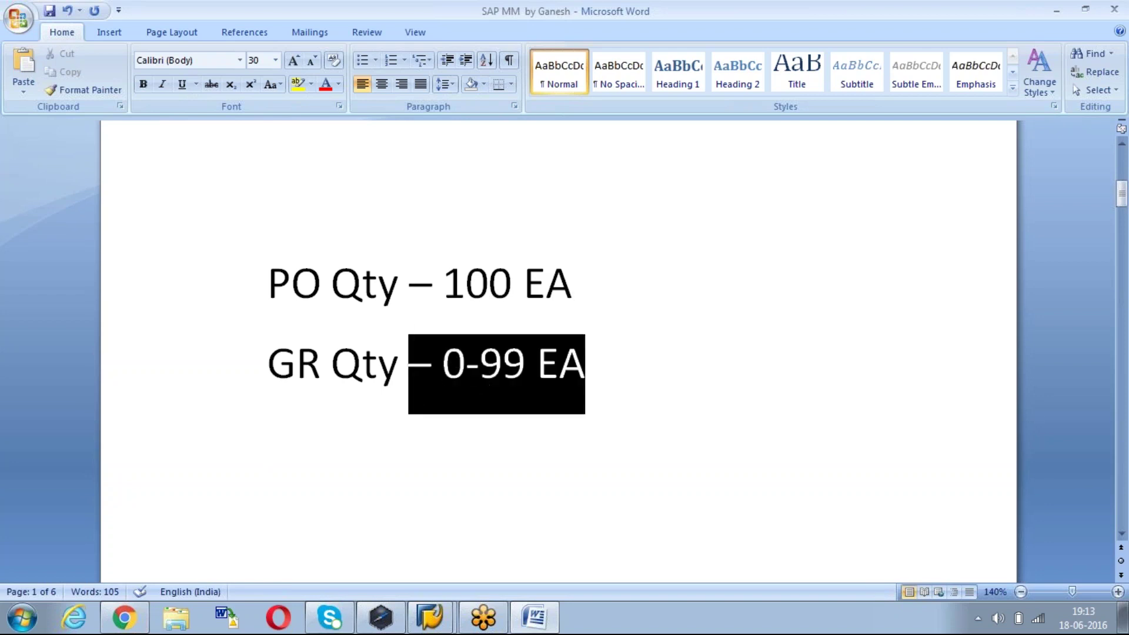
pyautogui.click(313, 469)
# Type a new line 'IR Qty - 0-99 EA - Open PO for IR'.
pyautogui.write('F')
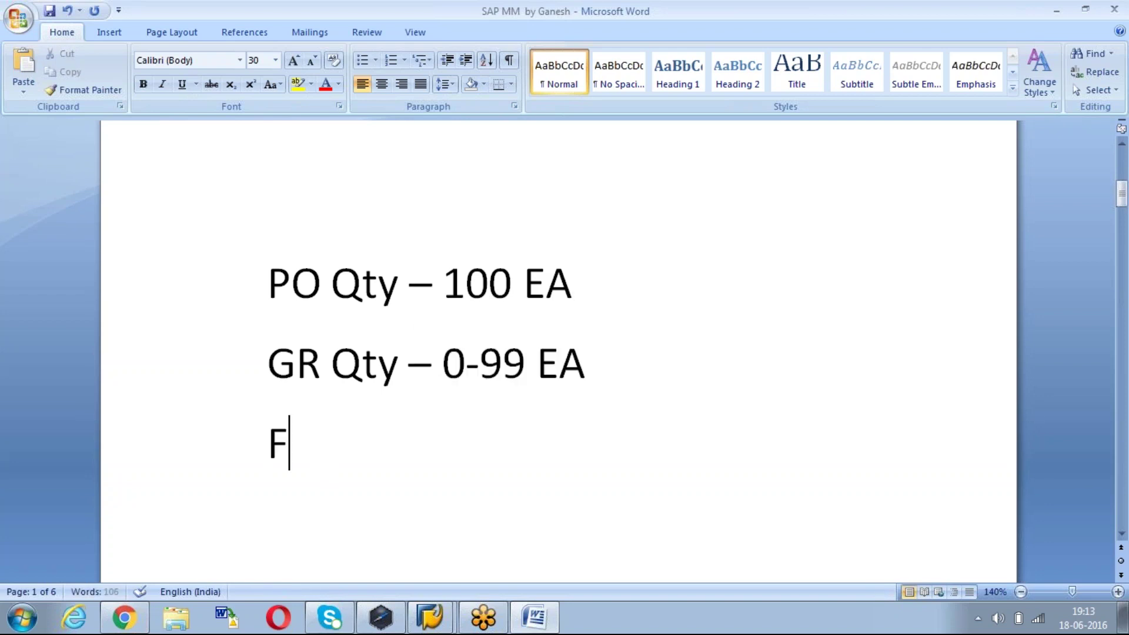
pyautogui.press('BackSpace')
pyautogui.write('IR Qty')
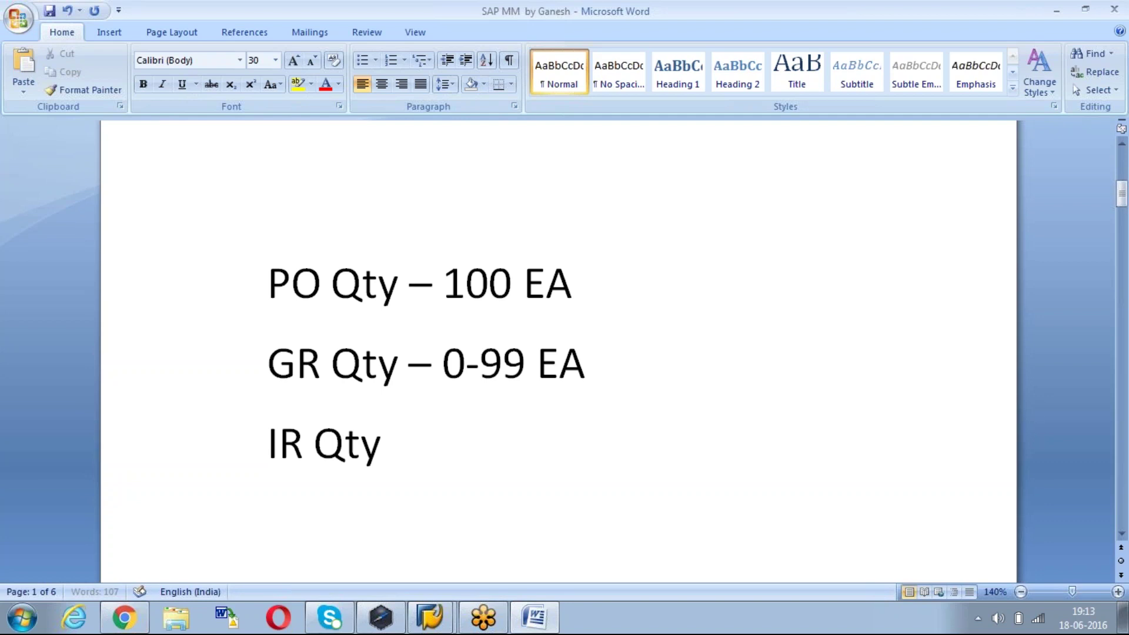
pyautogui.write('  - 0')
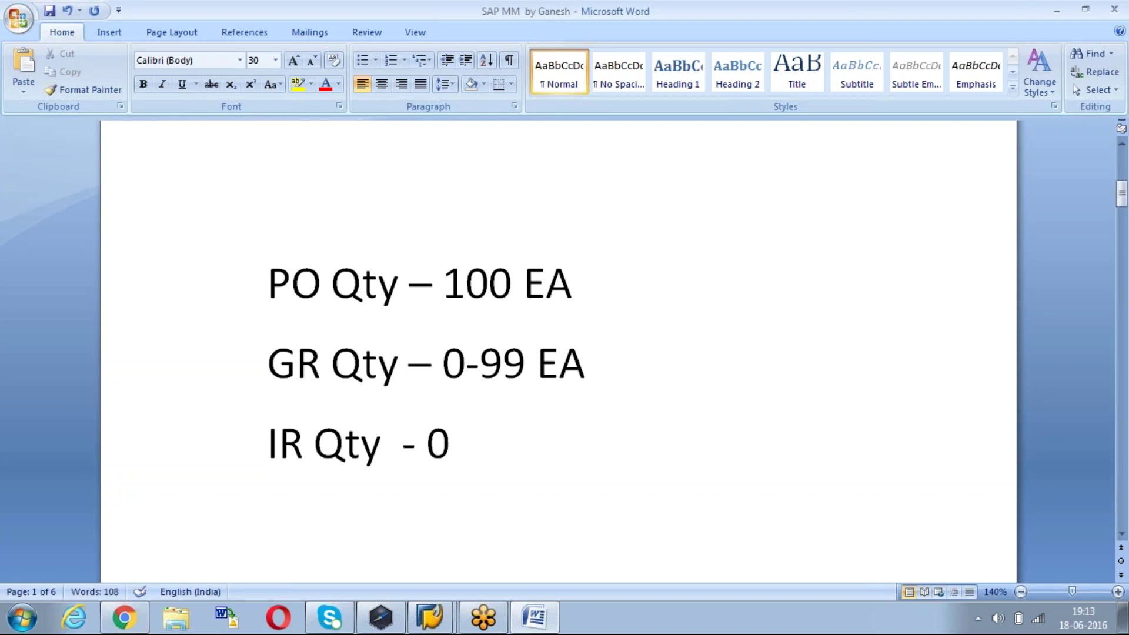
pyautogui.write('-99 EA ')
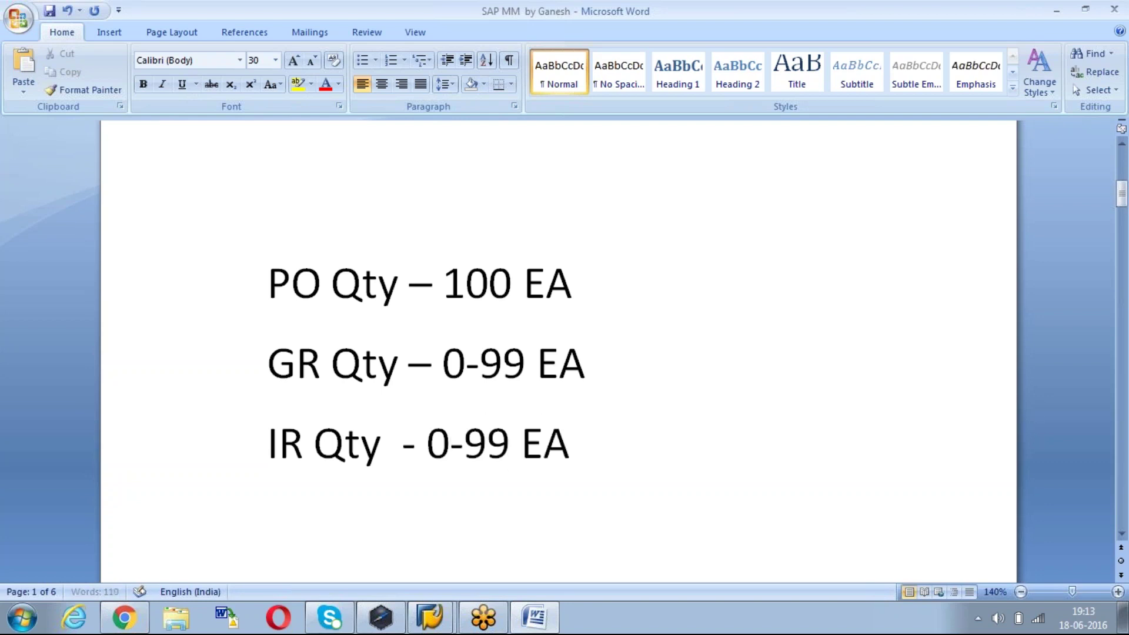
pyautogui.write('- OP')
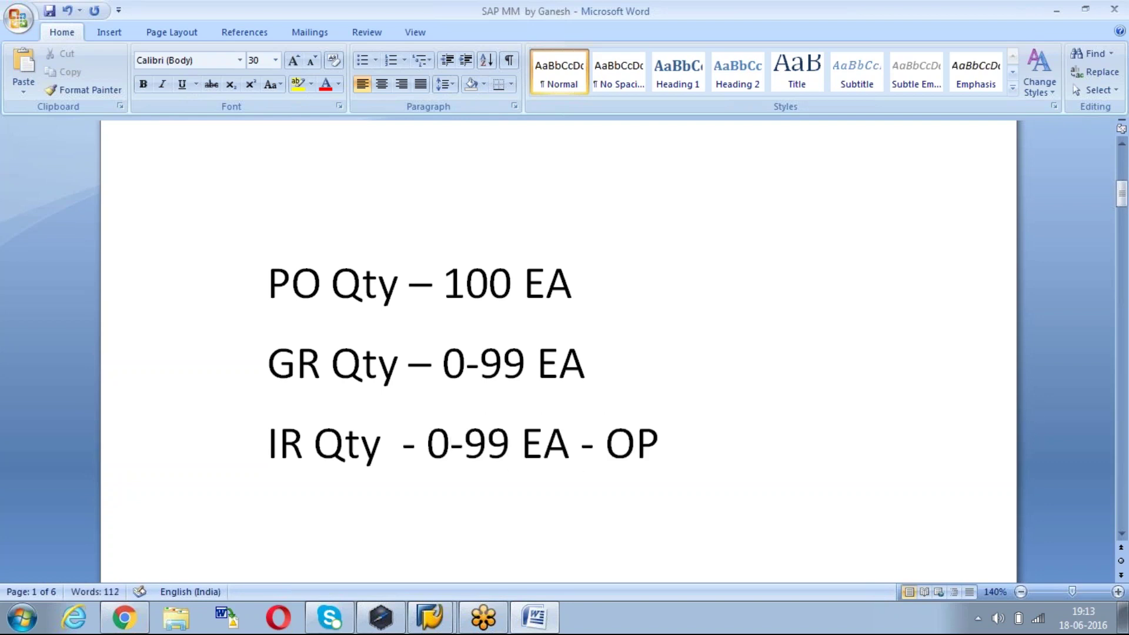
pyautogui.press('BackSpace')
pyautogui.write('pen PO for IR')
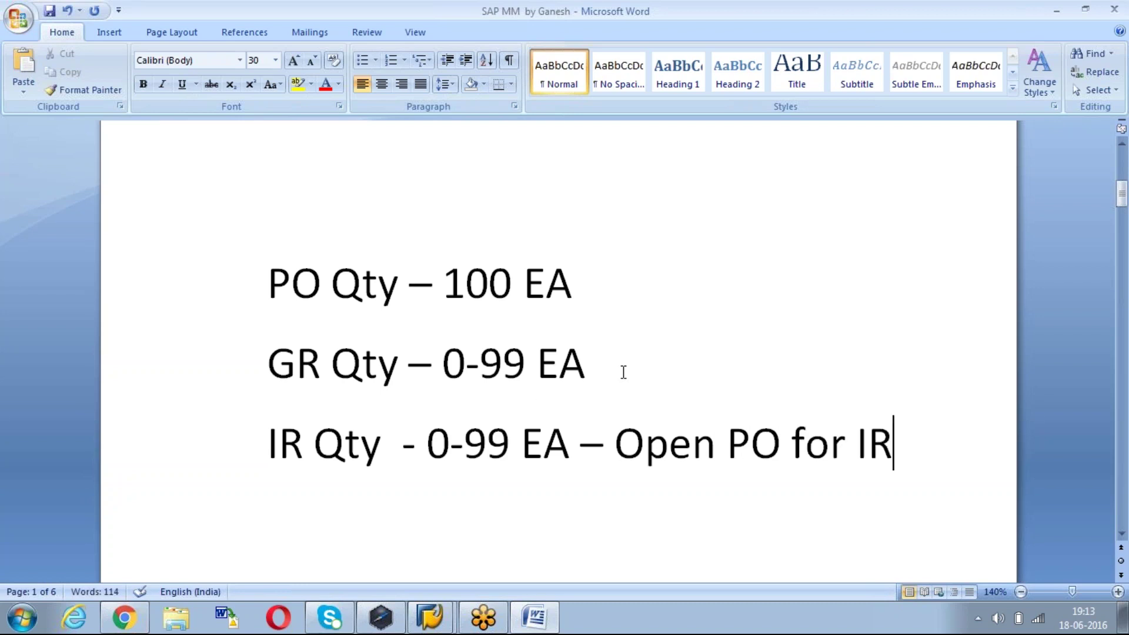
# Extend the GR Qty line to end with '0-99 EA – Open PO for GR'.
pyautogui.click(623, 372)
pyautogui.write('0-99 EA – O')
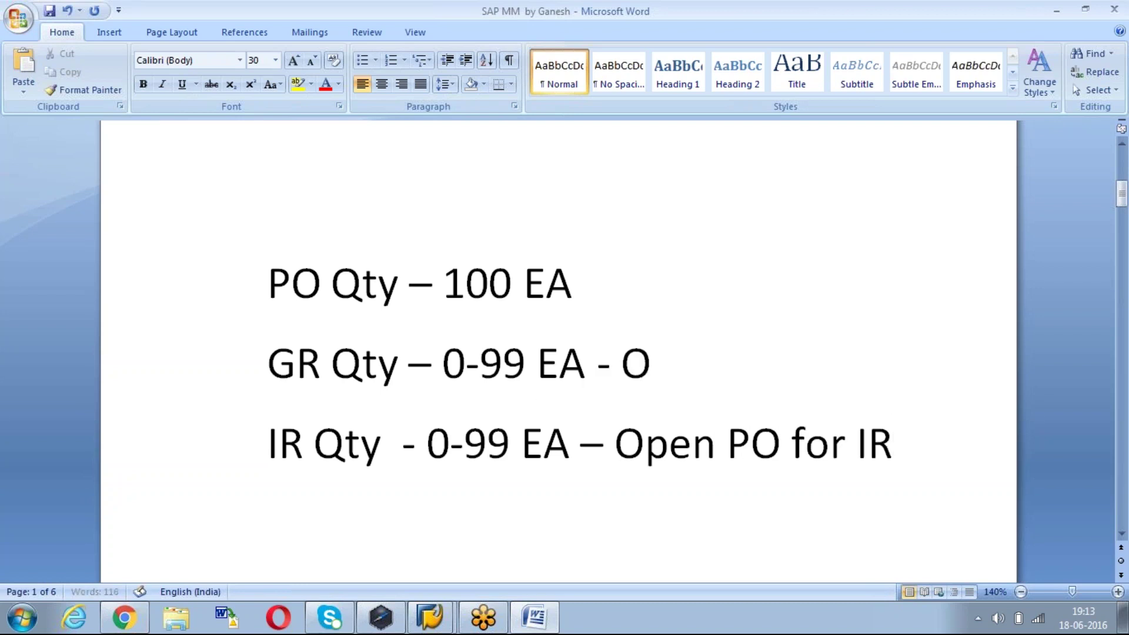
pyautogui.write('pen PO for')
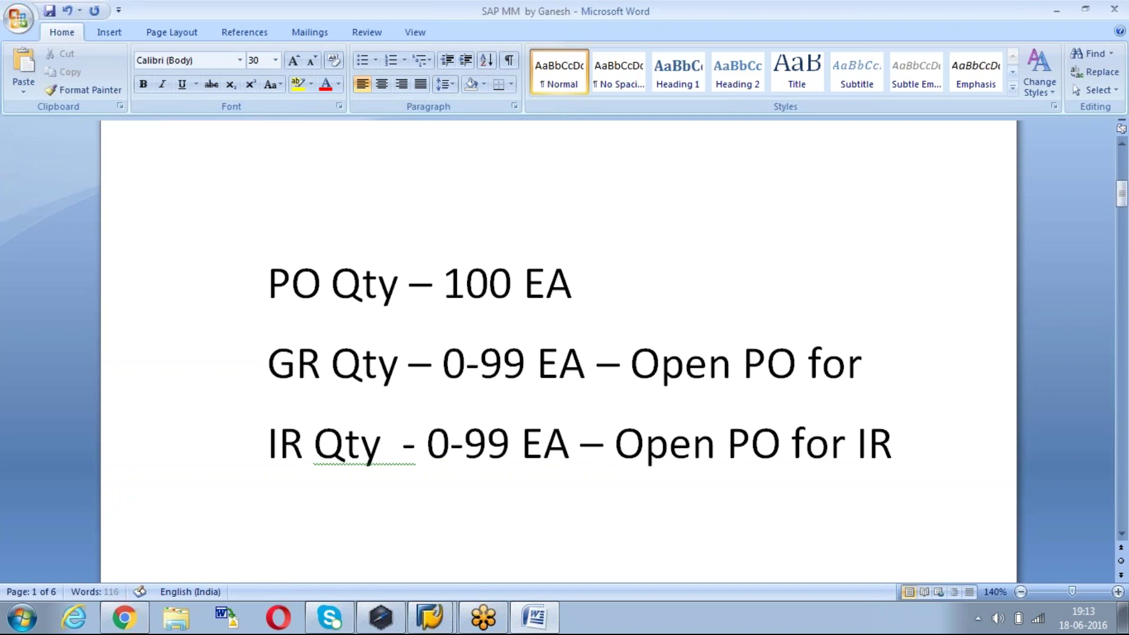
pyautogui.write(' GR')
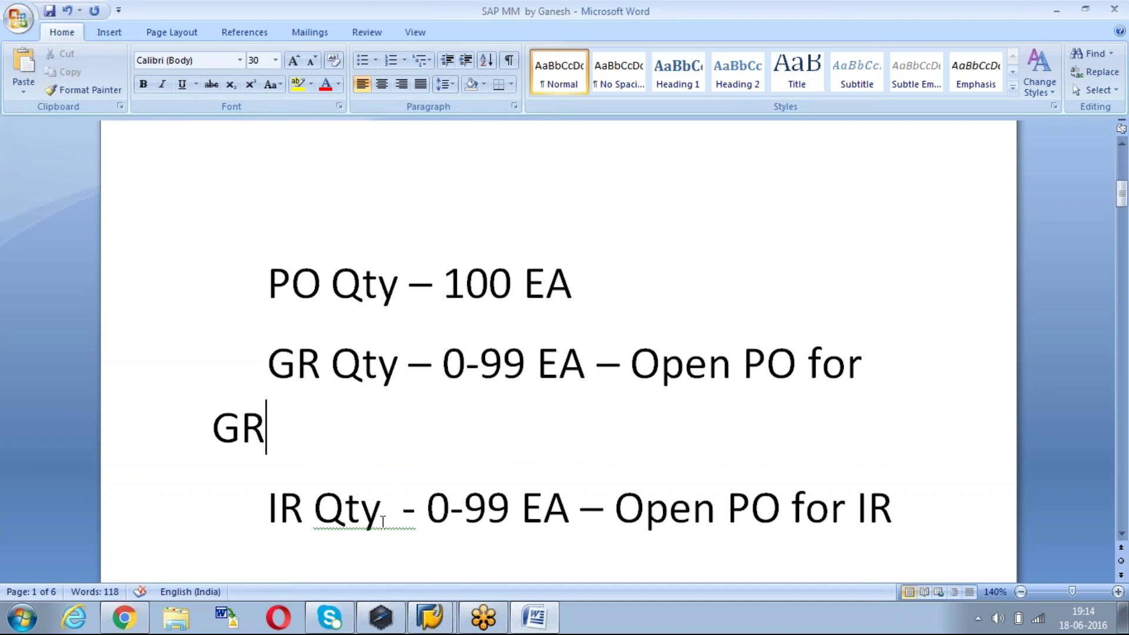
pyautogui.click(392, 517)
pyautogui.rightClick(392, 517)
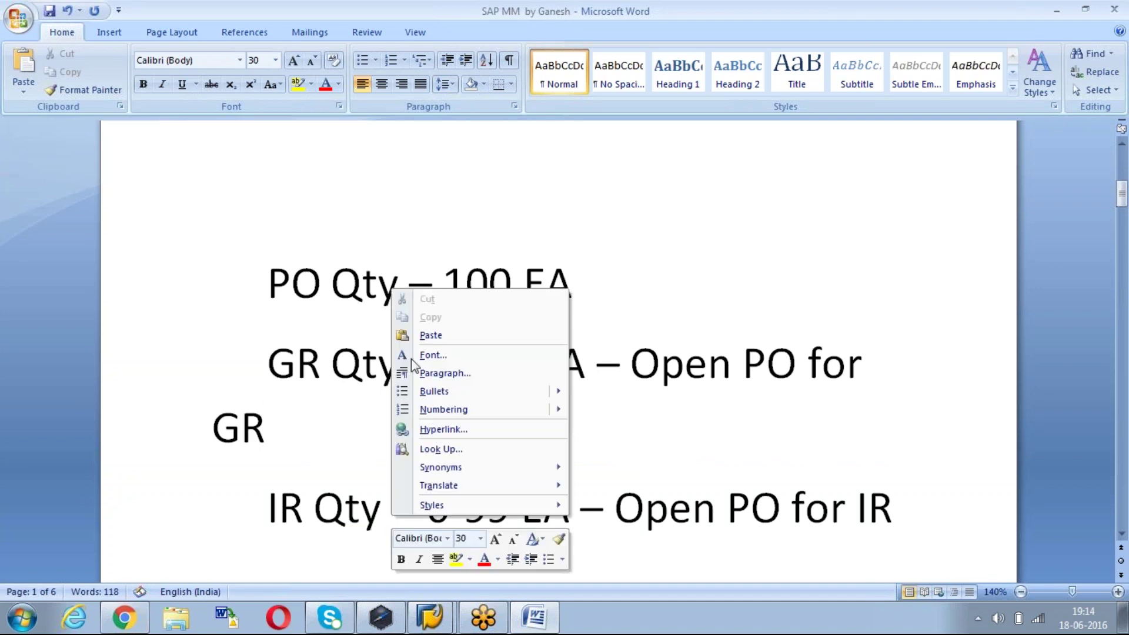
pyautogui.press('Escape')
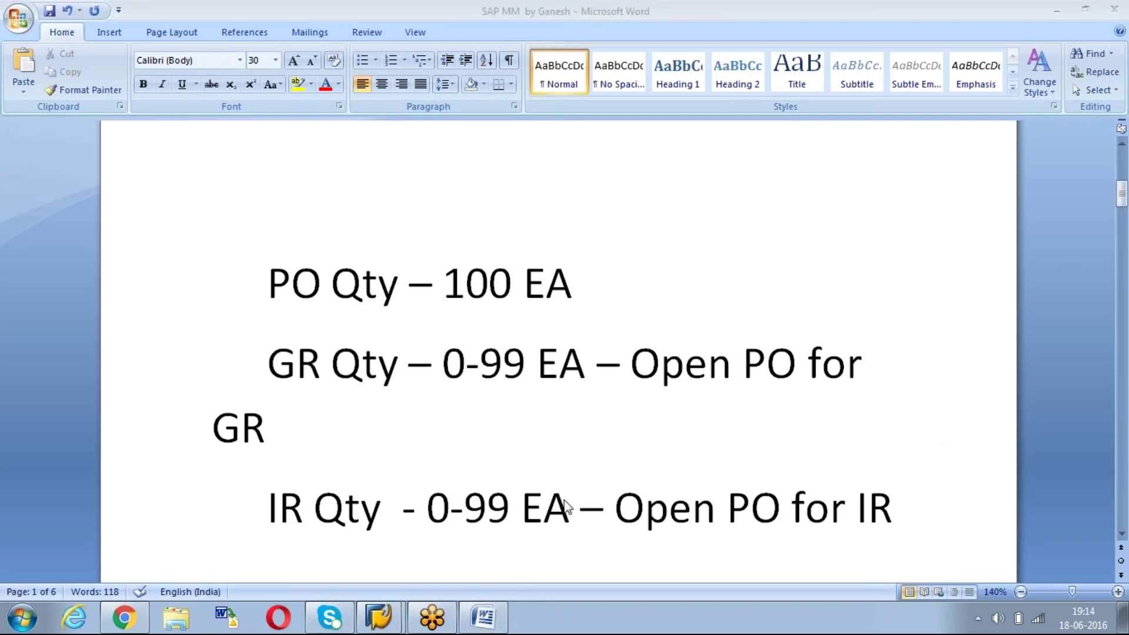
# Open the ABAP Dictionary with /nSE11 and display table EKPO.
pyautogui.moveTo(379, 614)
pyautogui.click(391, 584)
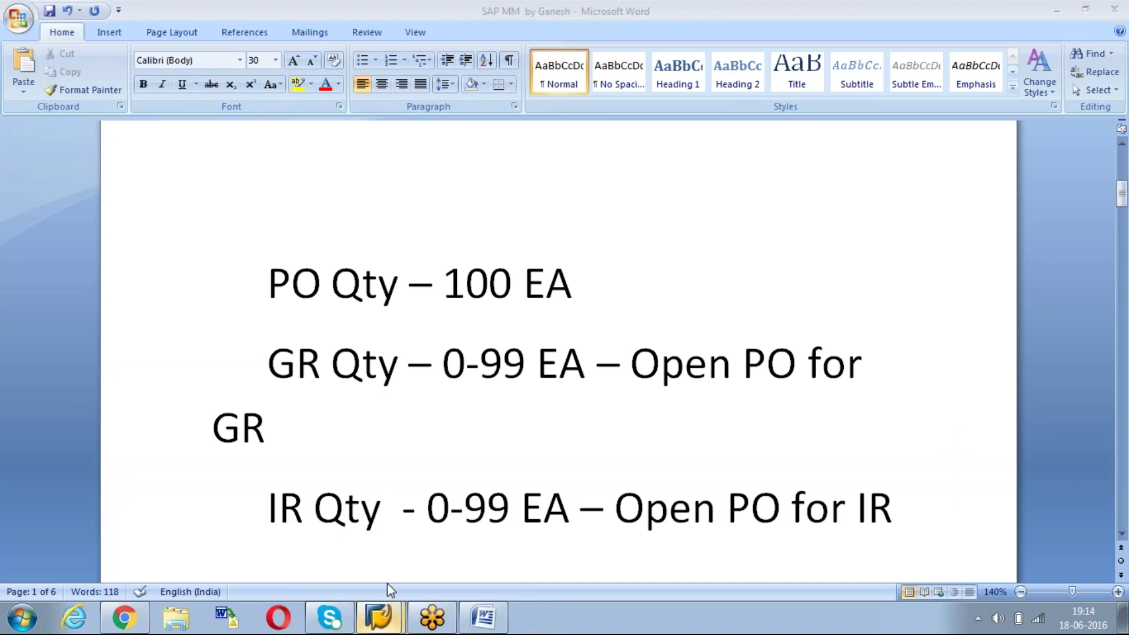
pyautogui.click(97, 34)
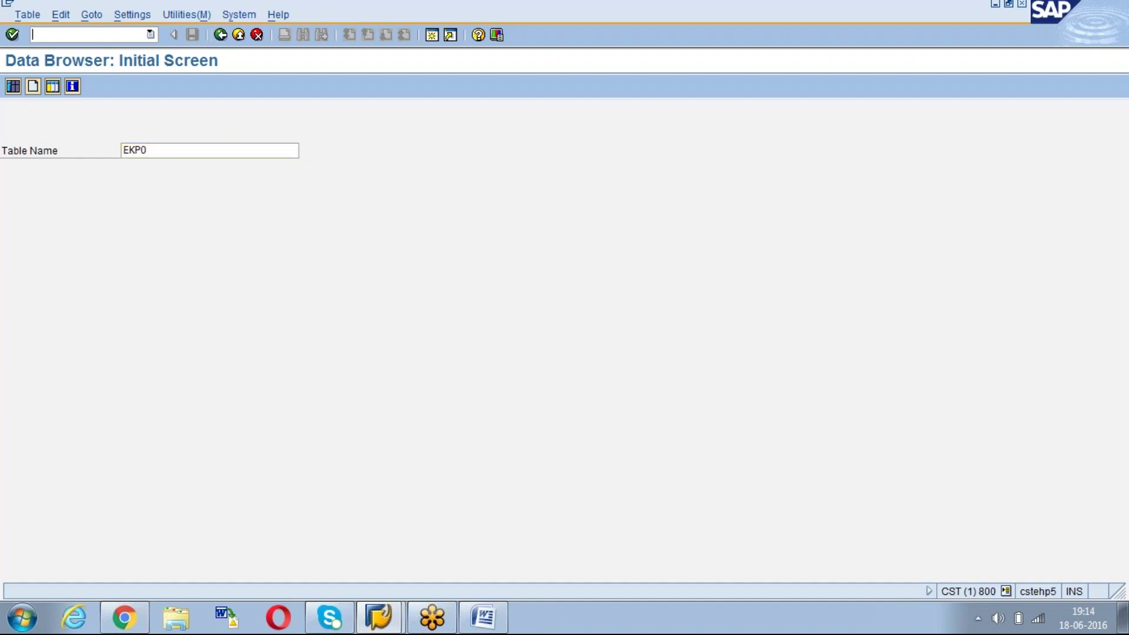
pyautogui.write('/NSE11')
pyautogui.press('Return')
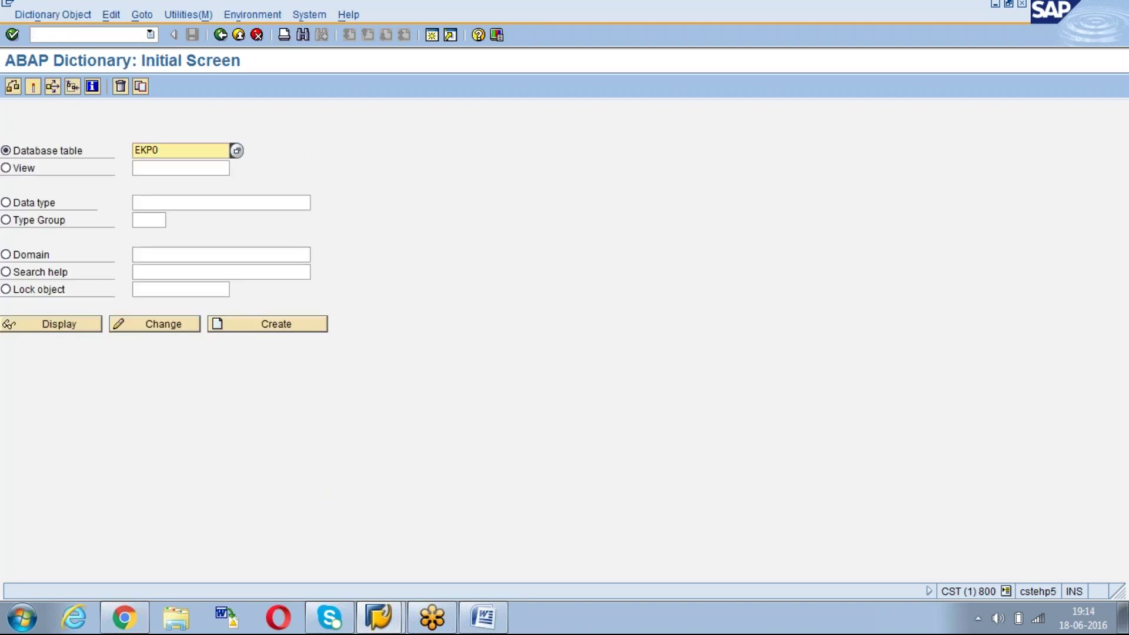
pyautogui.click(67, 328)
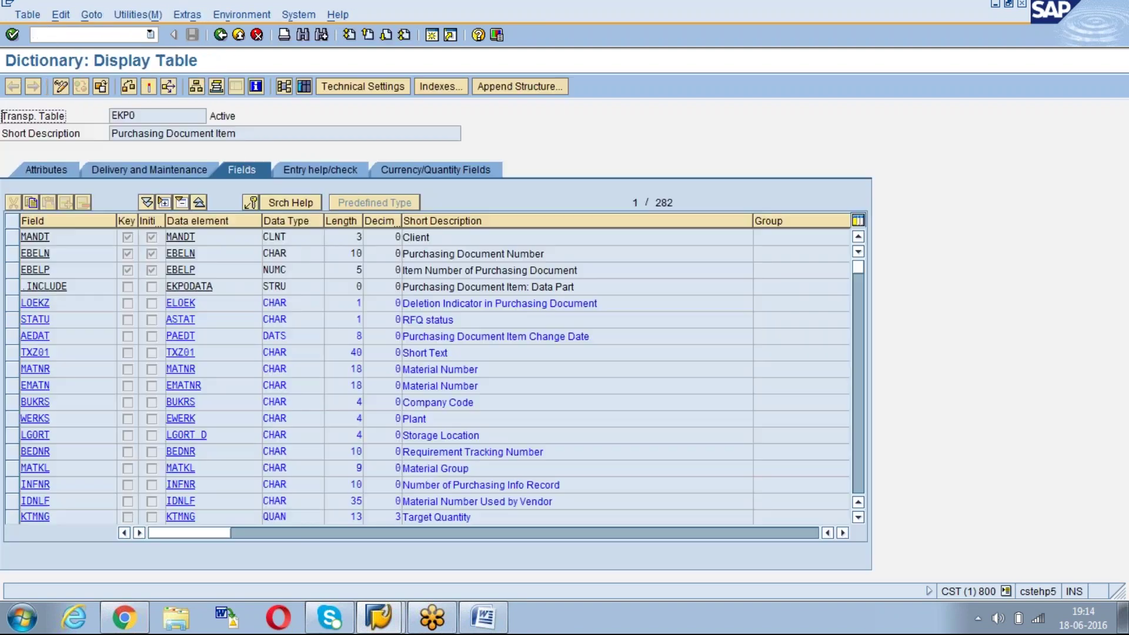
pyautogui.click(113, 115)
# Scroll EKPO's fields to the Delivery Completed (ELIKZ) and Final Invoice (EREKZ) indicators.
pyautogui.scroll(-10, 435, 376)
pyautogui.scroll(6, 435, 376)
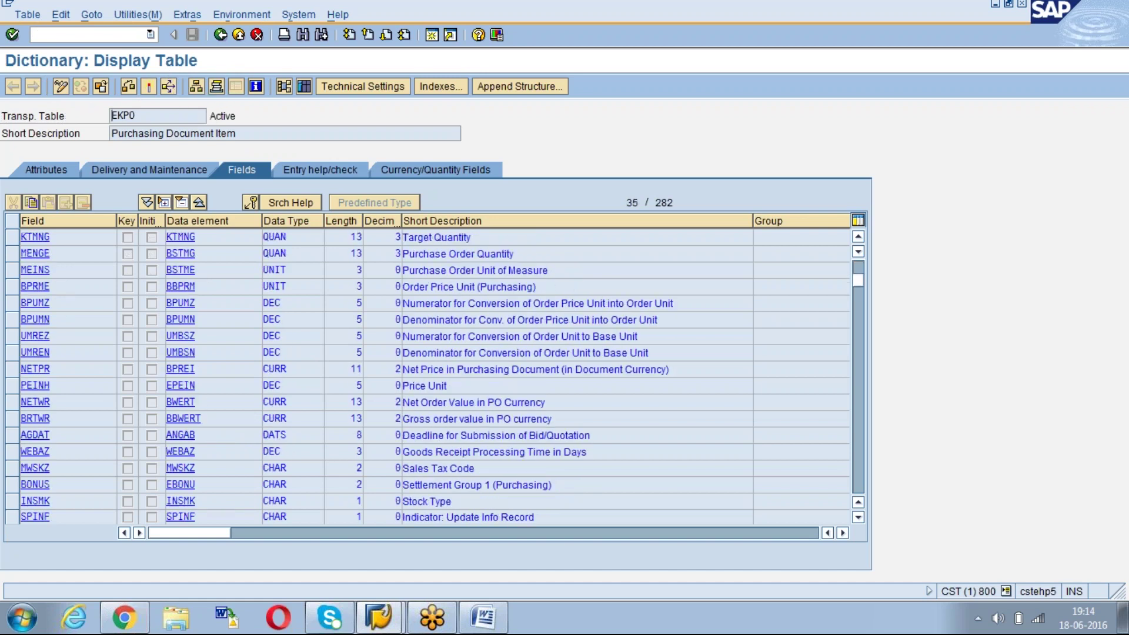
pyautogui.scroll(-6, 435, 376)
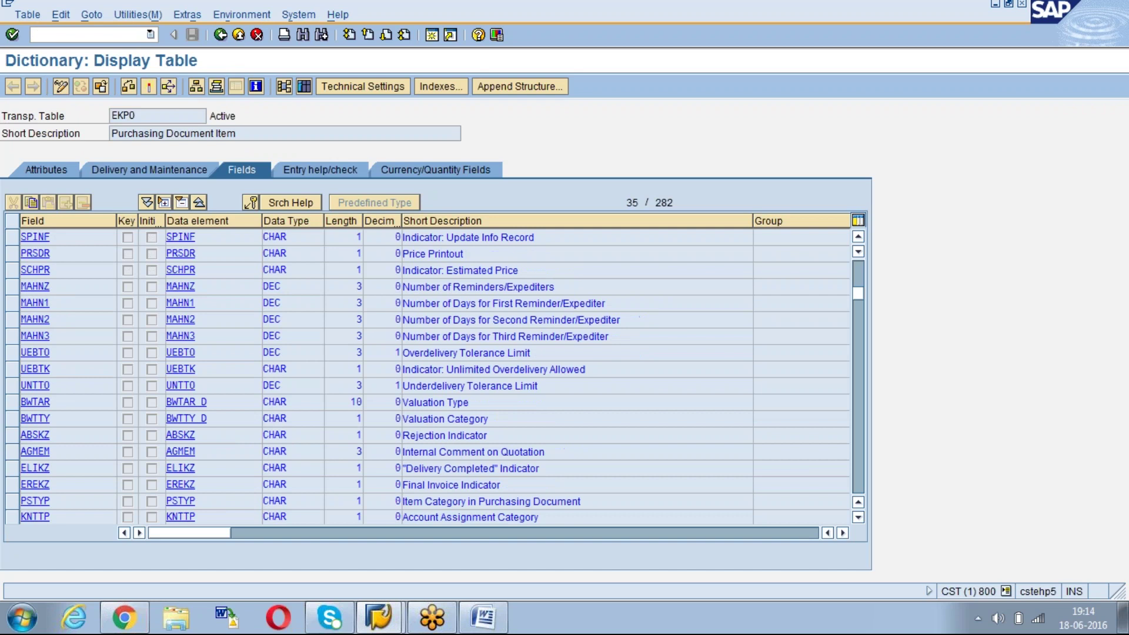
pyautogui.scroll(-12, 213, 116)
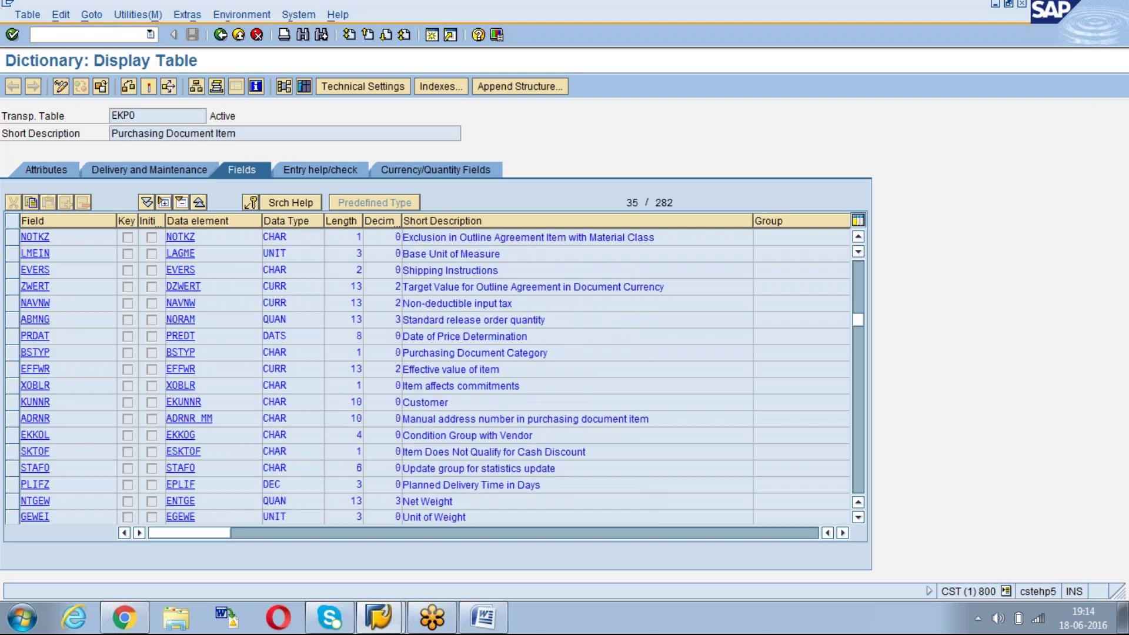
pyautogui.scroll(-6, 213, 116)
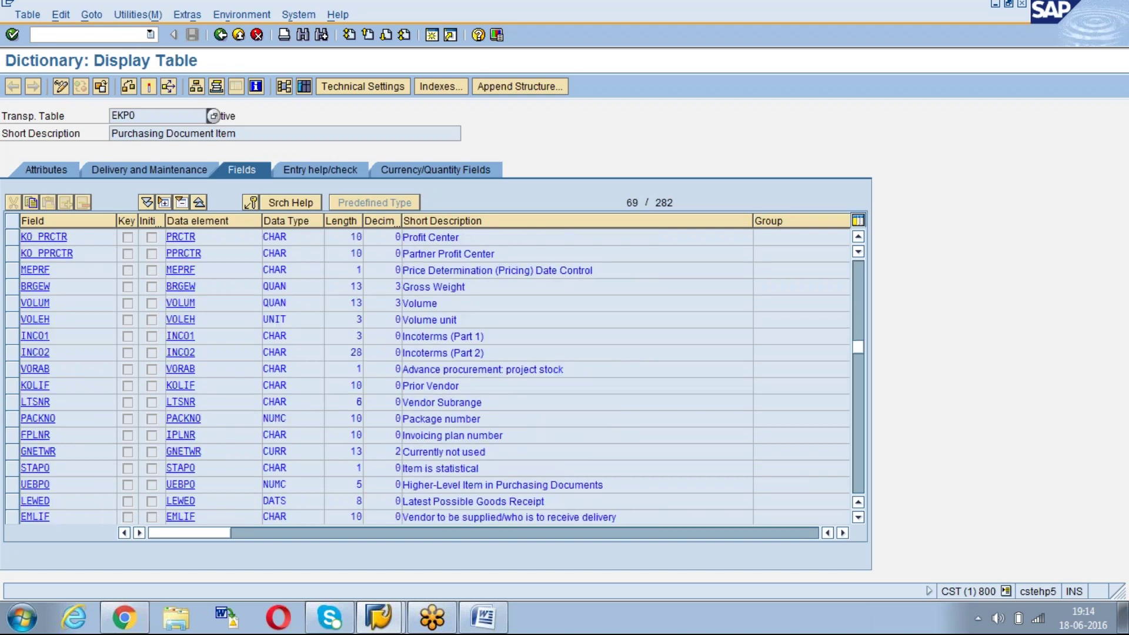
pyautogui.scroll(-11, 213, 116)
pyautogui.scroll(20, 214, 115)
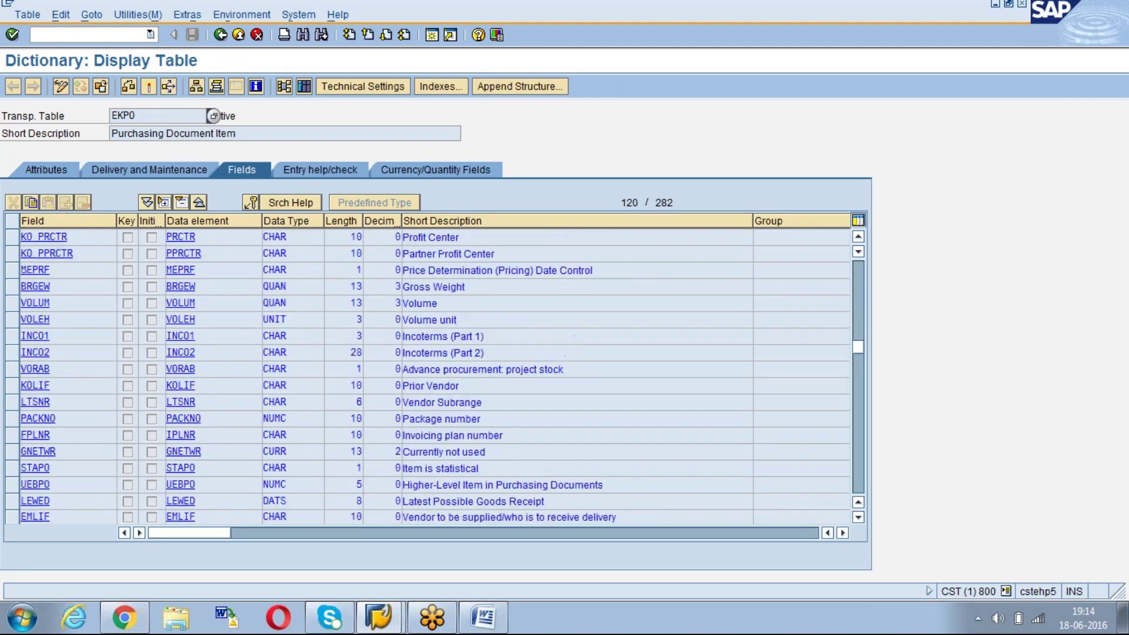
pyautogui.scroll(11, 214, 116)
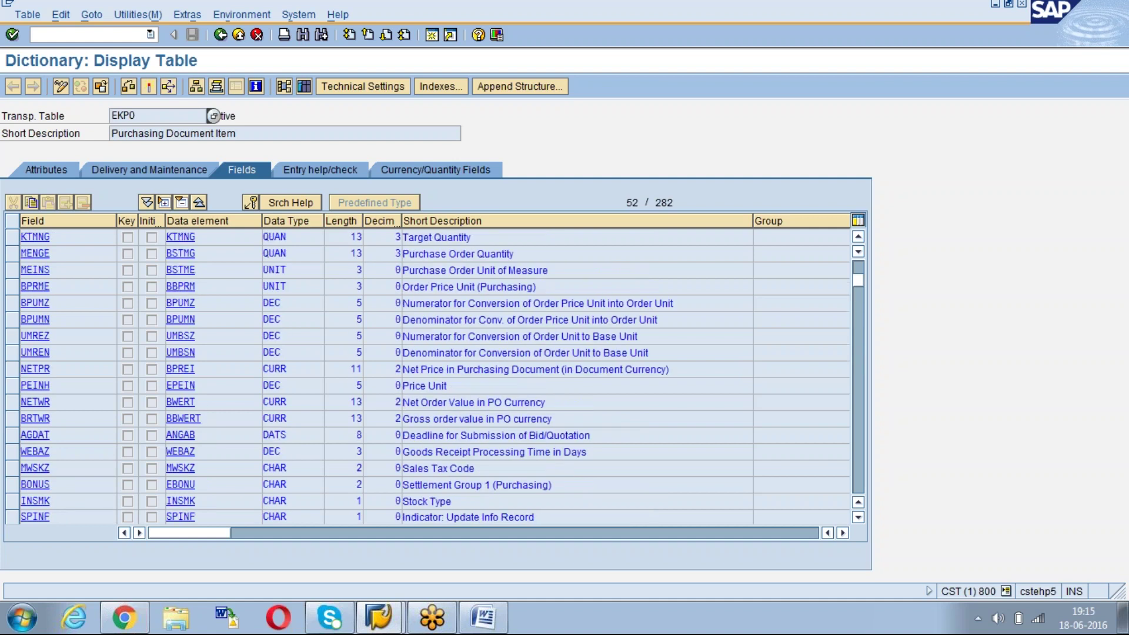
pyautogui.scroll(6, 214, 116)
pyautogui.scroll(-17, 214, 115)
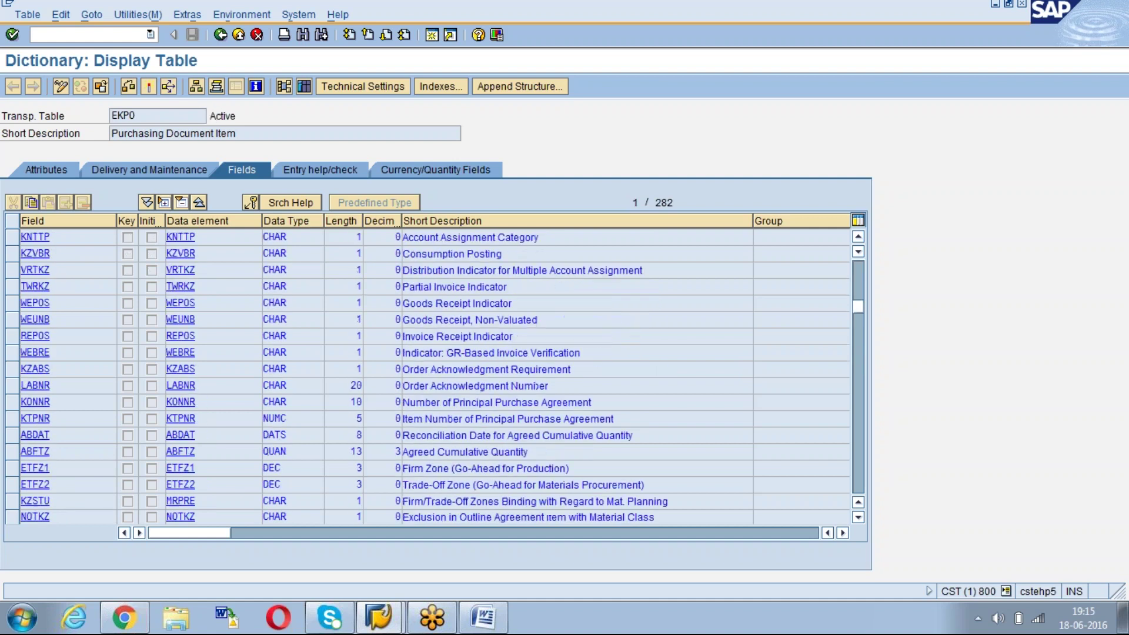
pyautogui.scroll(6, 213, 116)
pyautogui.click(572, 465)
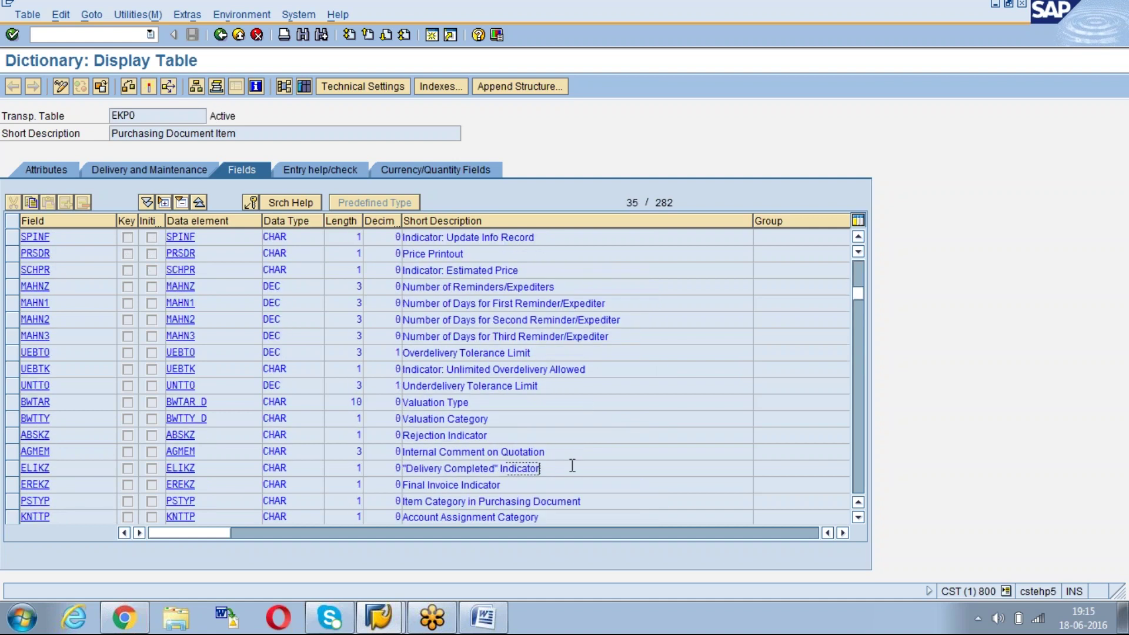
pyautogui.click(59, 467)
pyautogui.click(65, 483)
pyautogui.click(22, 484)
pyautogui.click(432, 34)
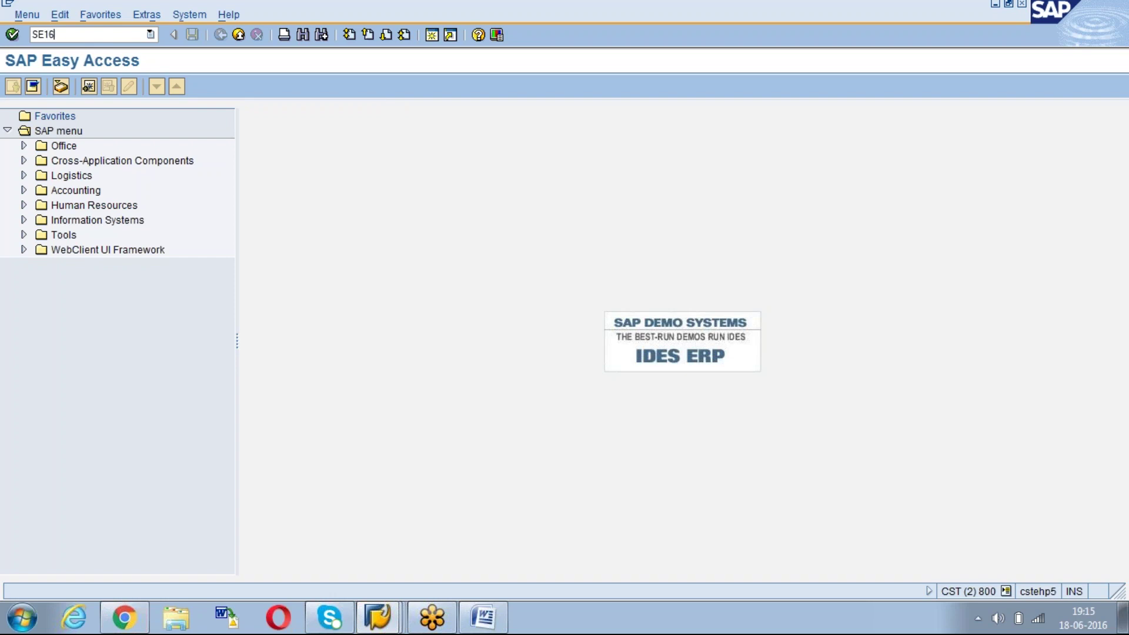
# Run transaction SE16 in the new session to reach the Data Browser.
pyautogui.write('SE16')
pyautogui.press('Return')
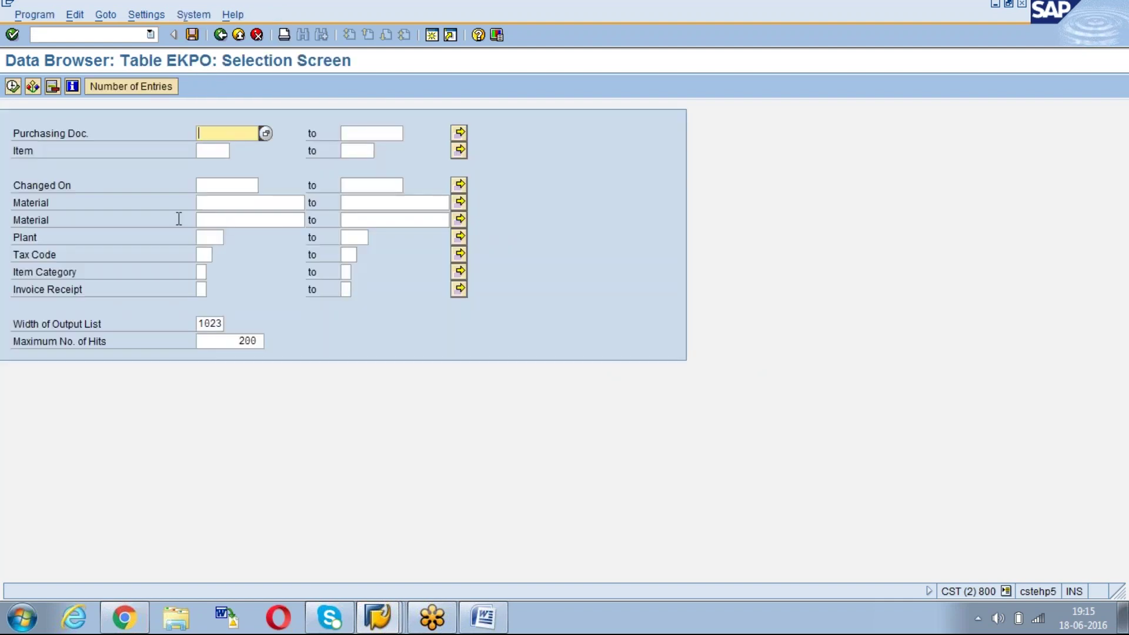
# Through Settings > Fields for Selection, find and tick ELIKZ and EREKZ, then apply.
pyautogui.click(105, 15)
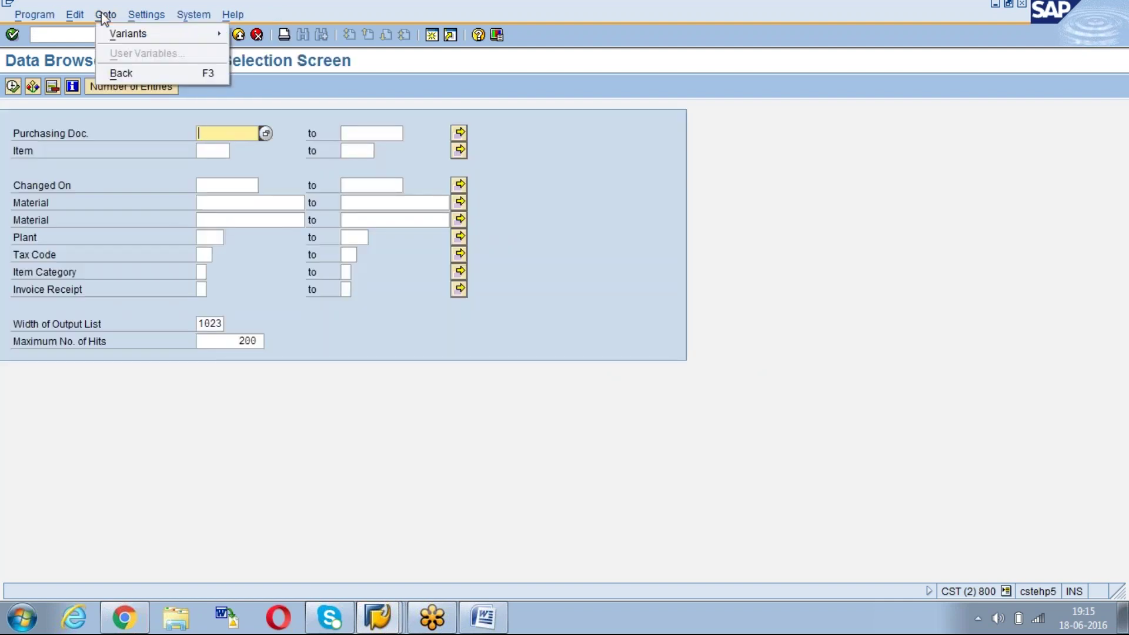
pyautogui.click(146, 15)
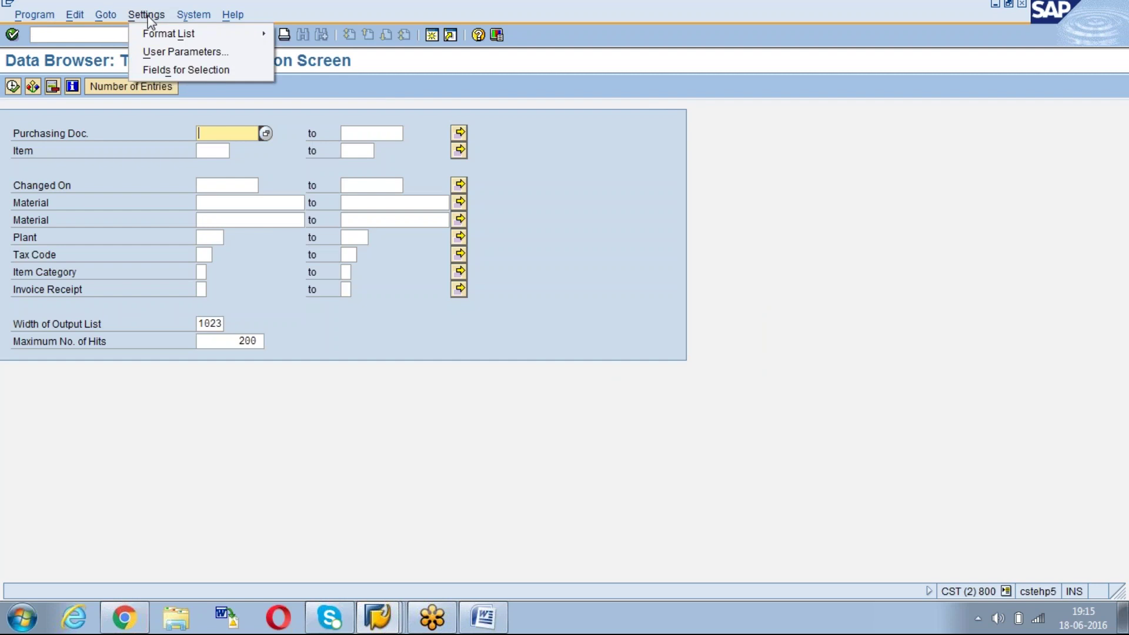
pyautogui.click(162, 72)
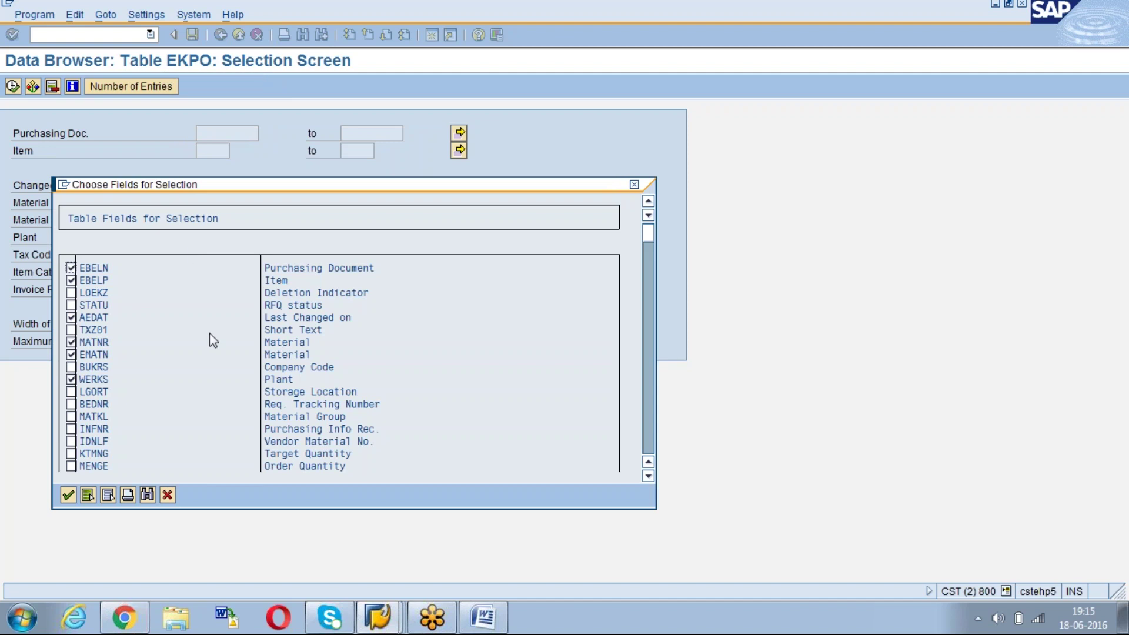
pyautogui.hotkey('alt', 'Tab')
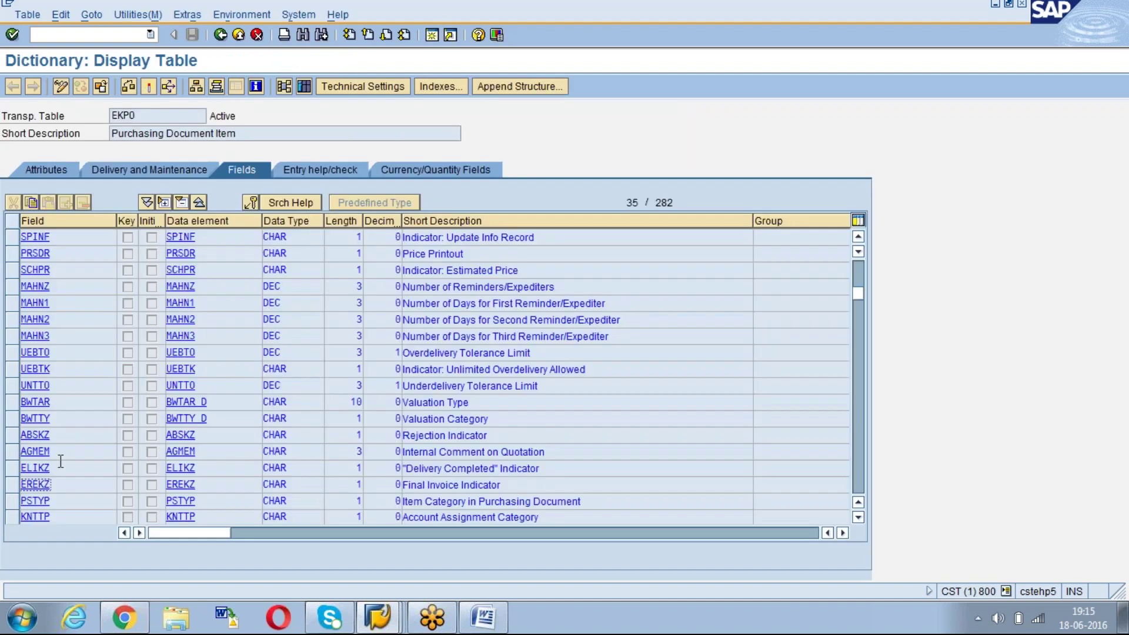
pyautogui.hotkey('alt', 'Tab')
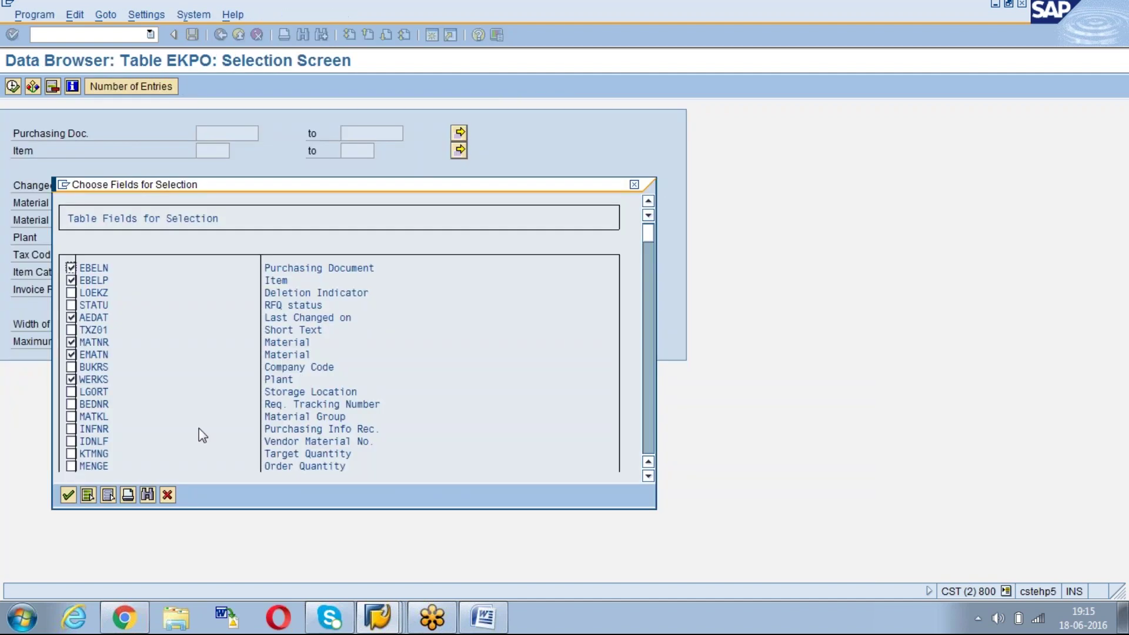
pyautogui.hotkey('ctrl', 'f')
pyautogui.write('ELIKZ')
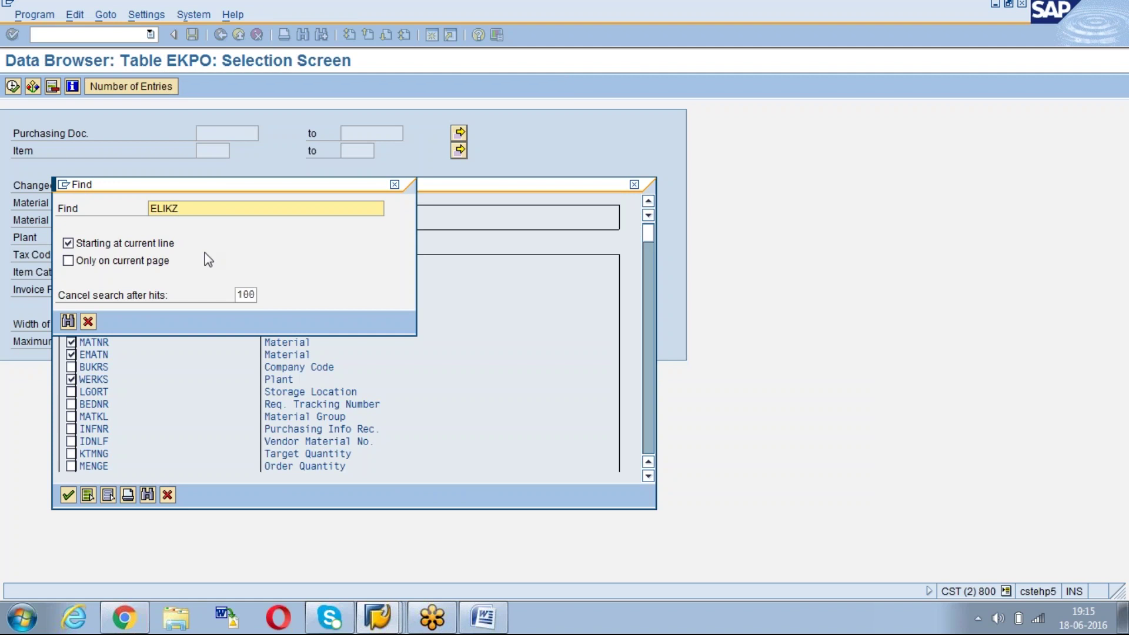
pyautogui.click(69, 322)
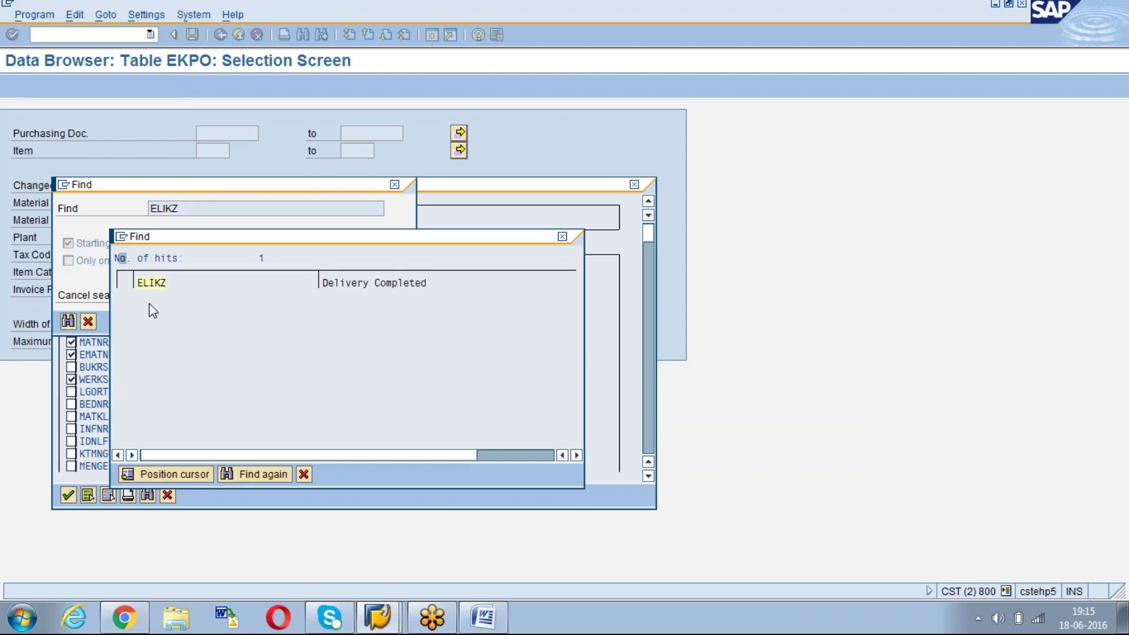
pyautogui.doubleClick(147, 283)
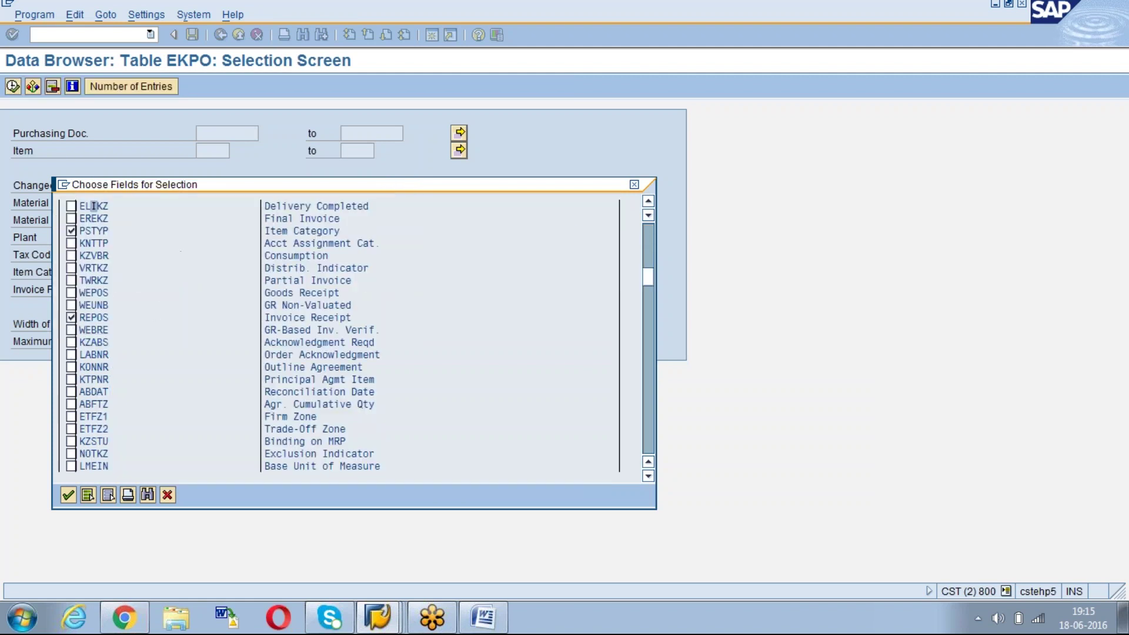
pyautogui.click(71, 206)
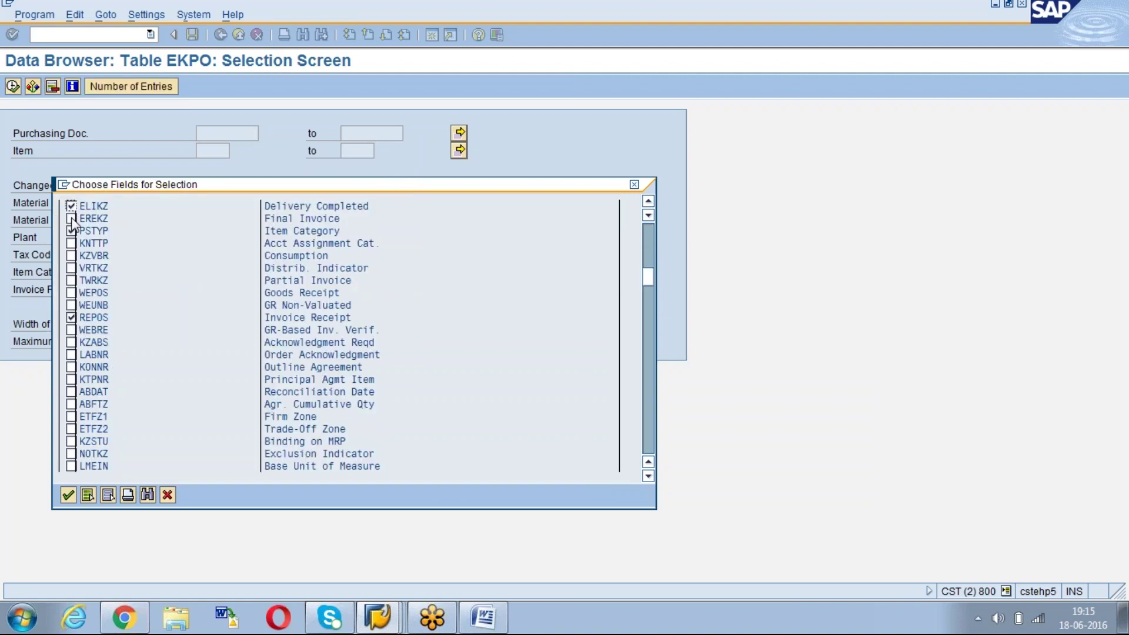
pyautogui.click(71, 217)
pyautogui.click(69, 495)
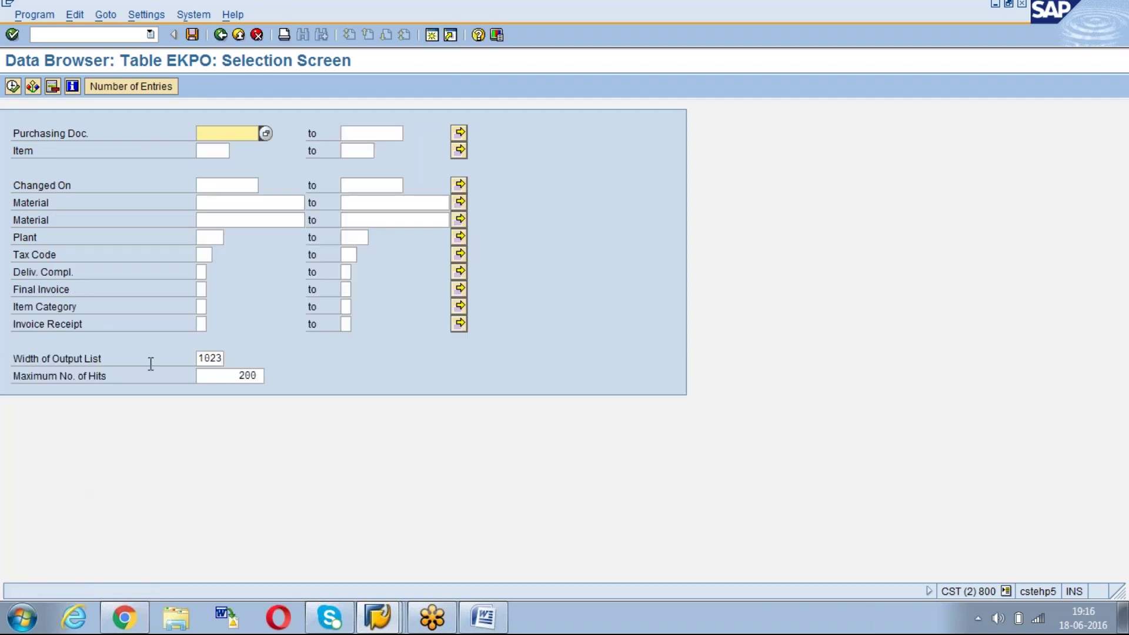
pyautogui.click(201, 271)
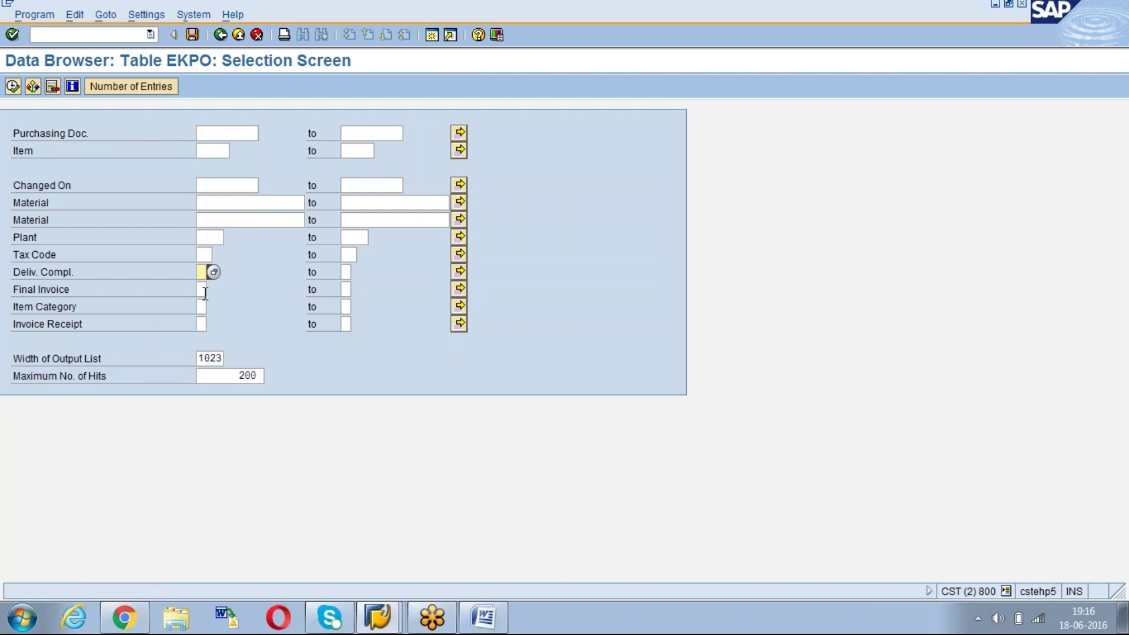
pyautogui.click(202, 290)
pyautogui.click(203, 272)
pyautogui.press('F4')
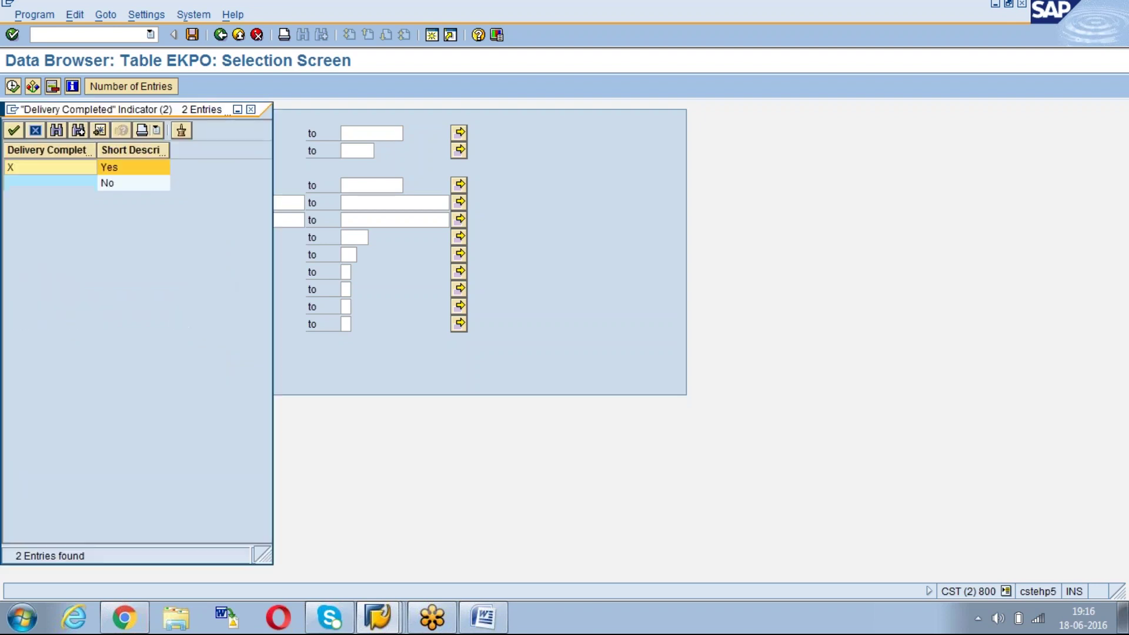
pyautogui.click(116, 184)
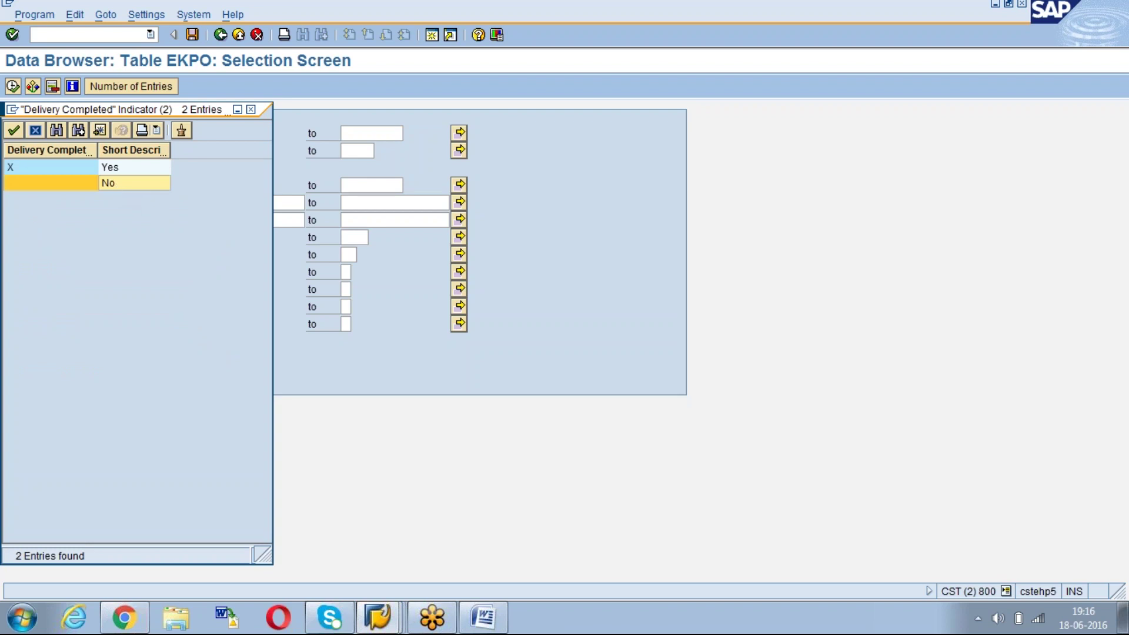
pyautogui.doubleClick(115, 184)
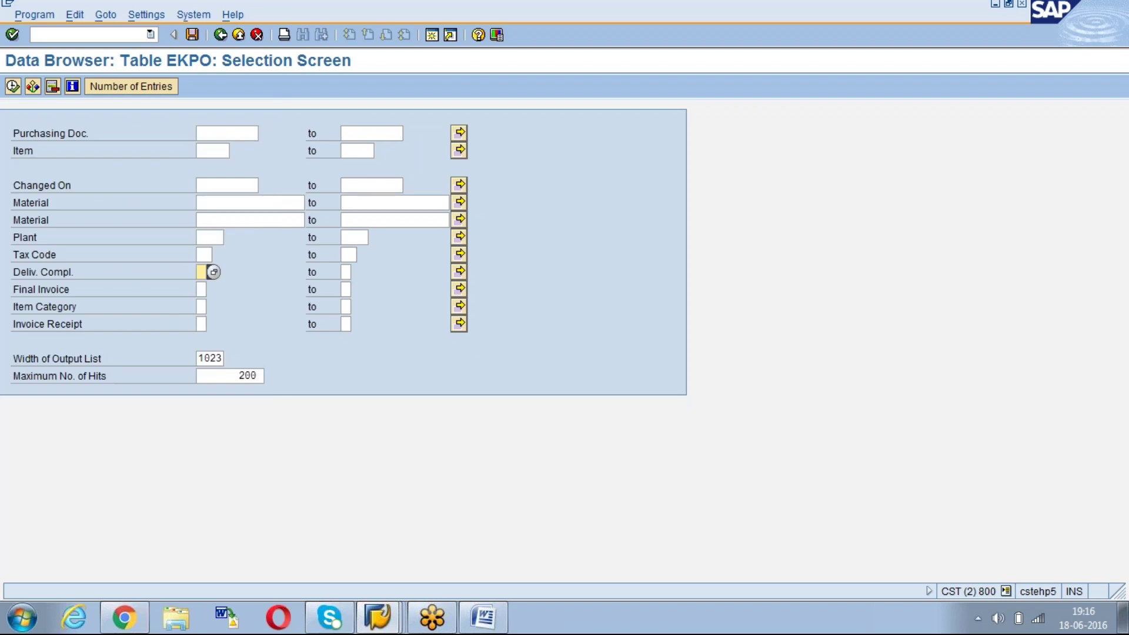
pyautogui.click(459, 272)
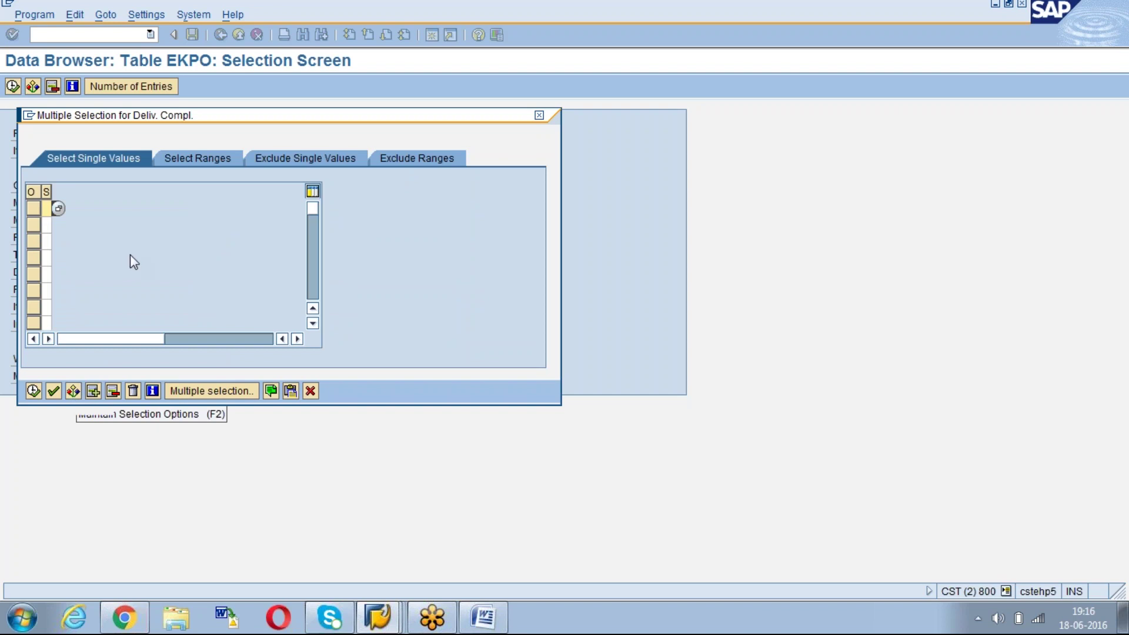
# Enter X as an excluded single value for Deliv. Compl.
pyautogui.click(281, 165)
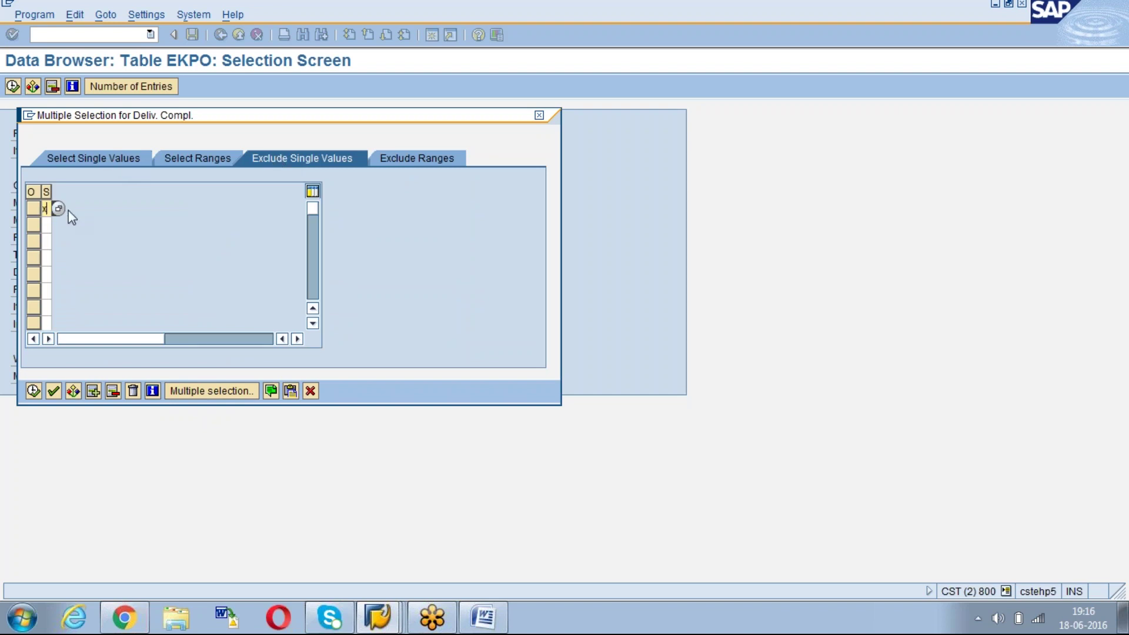
pyautogui.write('x')
pyautogui.press('Return')
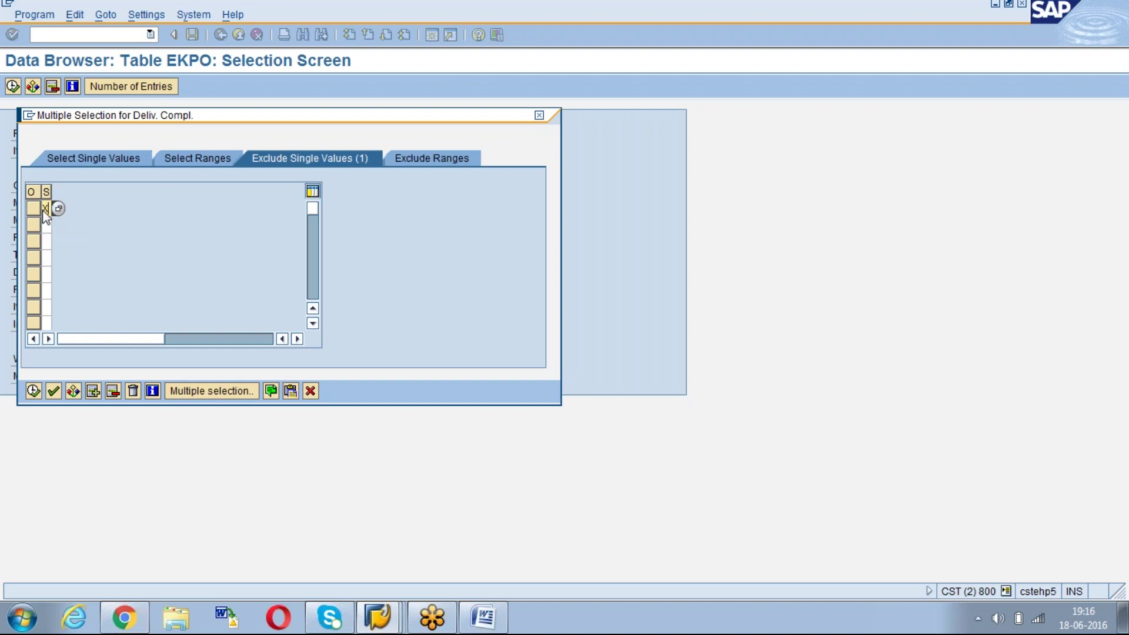
pyautogui.click(495, 621)
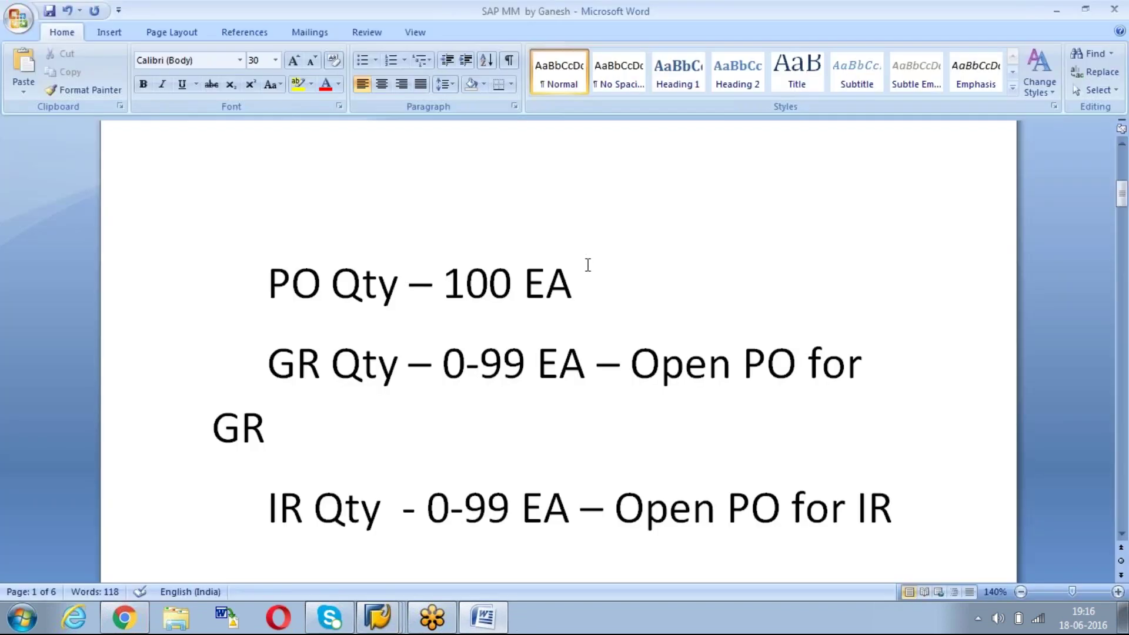
# Add a 'PO Qty - 100' line below the existing PO Qty entry.
pyautogui.click(585, 290)
pyautogui.press('Down')
pyautogui.press('Down')
pyautogui.press('Down')
pyautogui.press('Down')
pyautogui.press('Down')
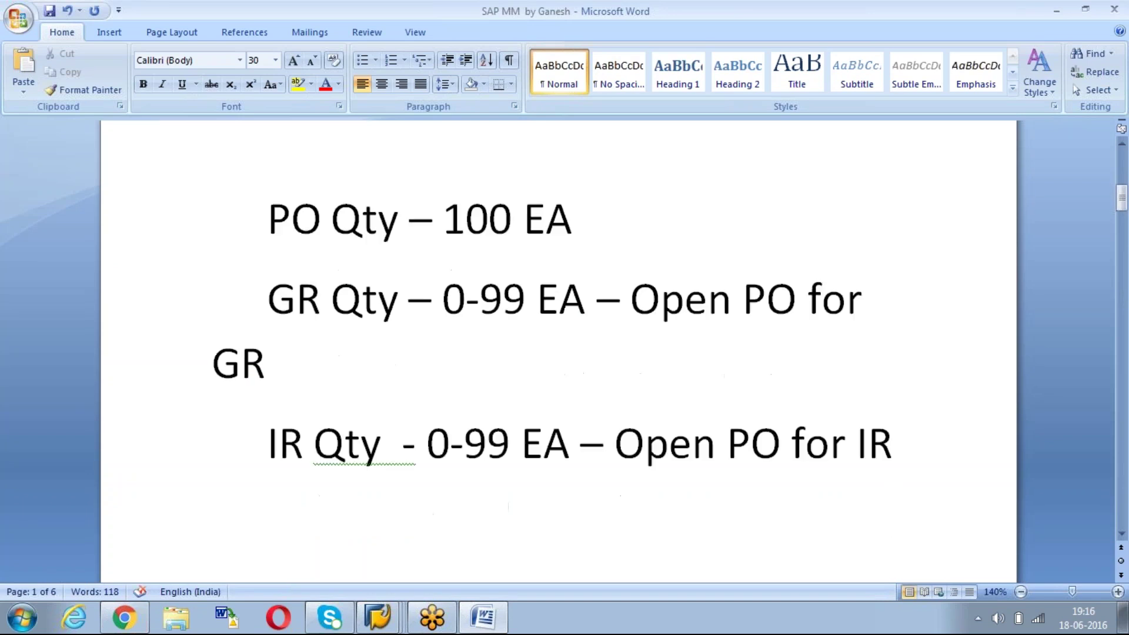
pyautogui.write('po')
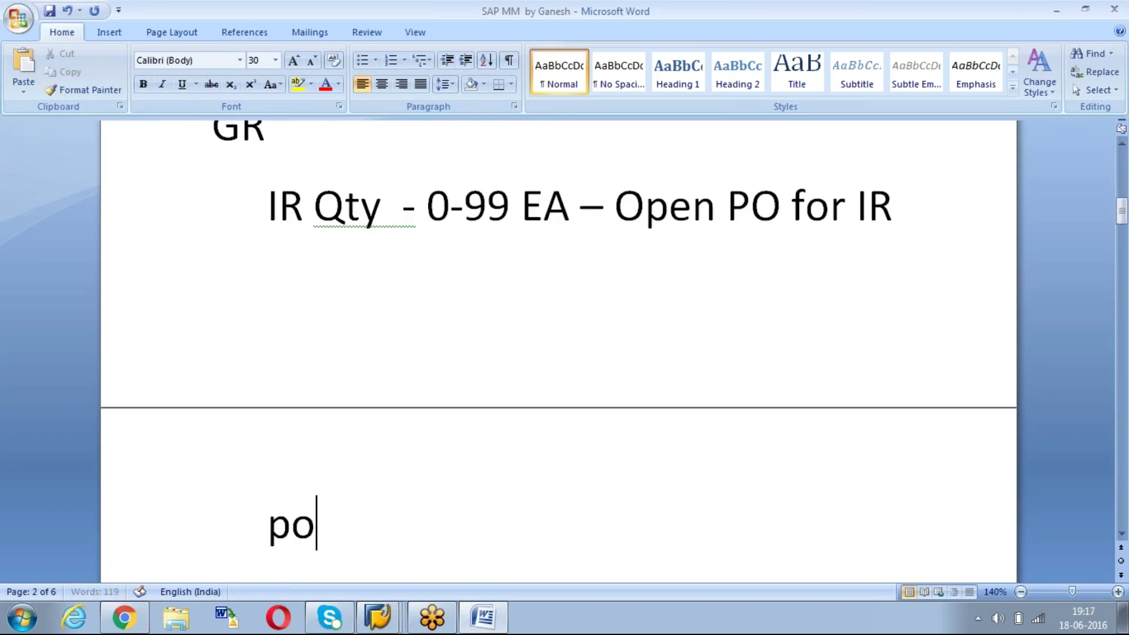
pyautogui.press('BackSpace')
pyautogui.press('BackSpace')
pyautogui.write('PO Qty - 100')
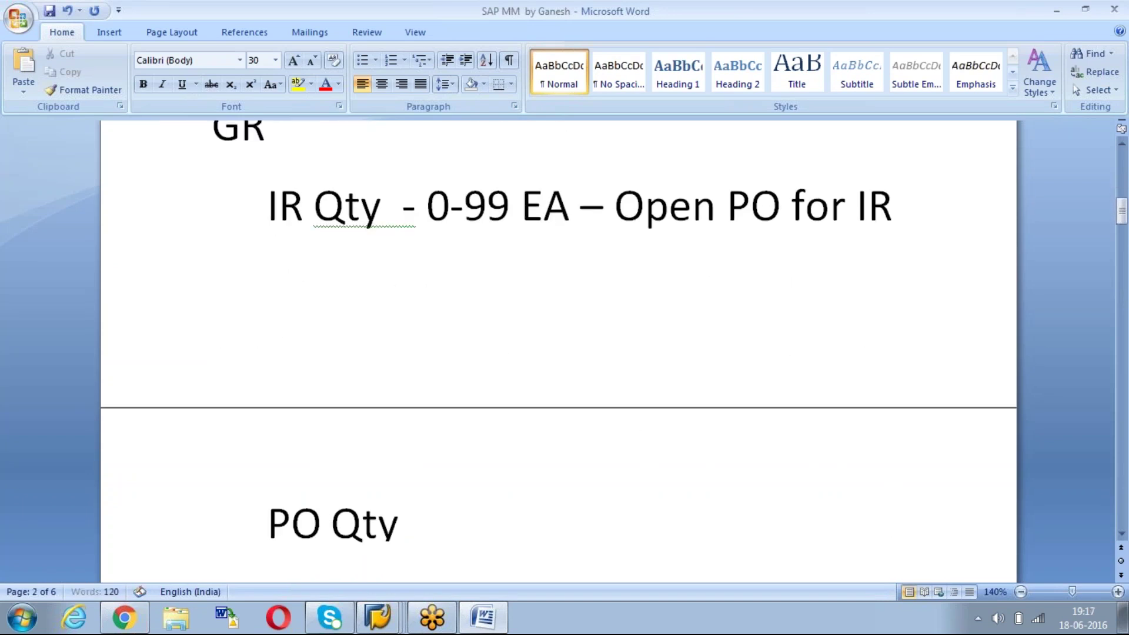
pyautogui.press('Return')
pyautogui.press('BackSpace')
pyautogui.press('BackSpace')
pyautogui.press('BackSpace')
pyautogui.press('BackSpace')
pyautogui.press('BackSpace')
pyautogui.press('BackSpace')
pyautogui.press('BackSpace')
pyautogui.press('BackSpace')
pyautogui.press('BackSpace')
pyautogui.press('BackSpace')
pyautogui.press('BackSpace')
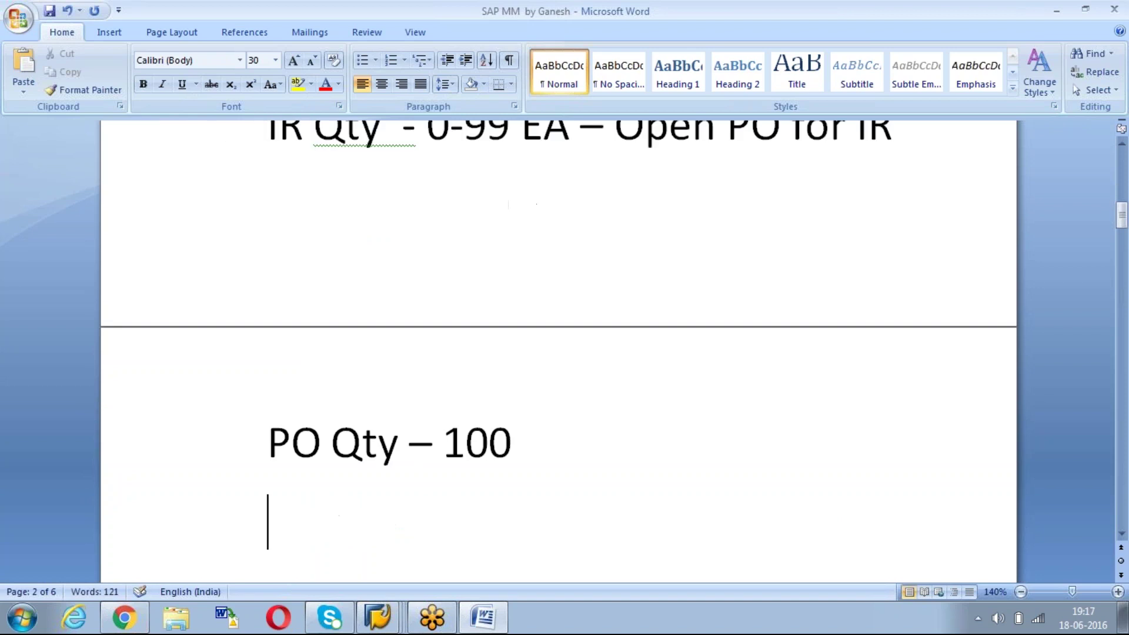
# Type 'GR Qty - 100. Then Delivery Completed Indicator will be set (X) automatically.'.
pyautogui.write('GR Qty - 100 ')
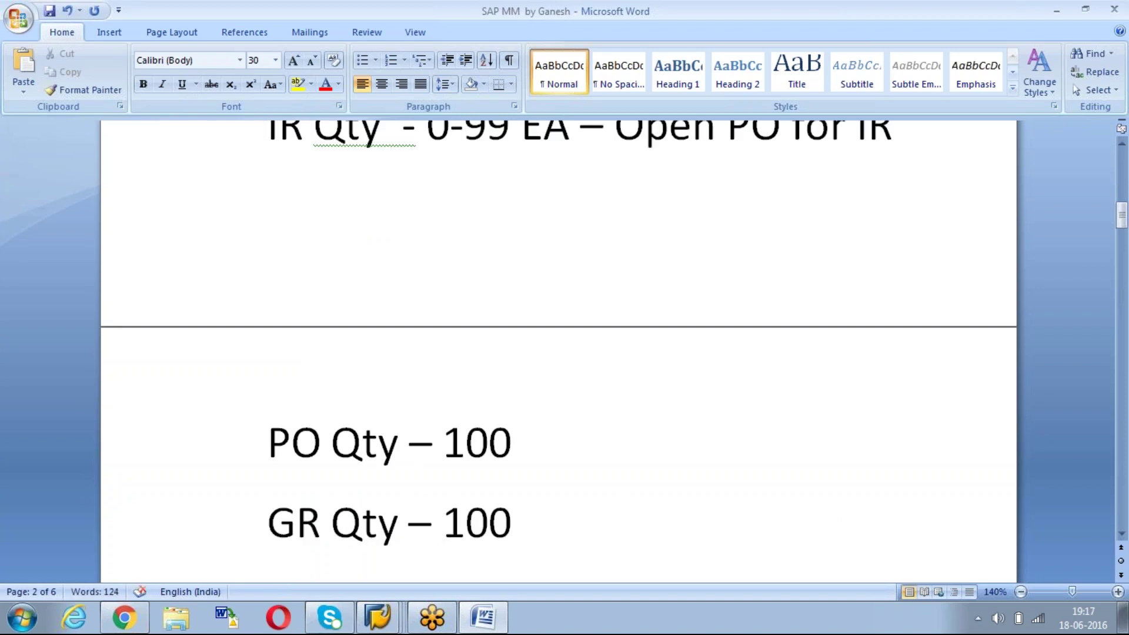
pyautogui.write('. Then Del')
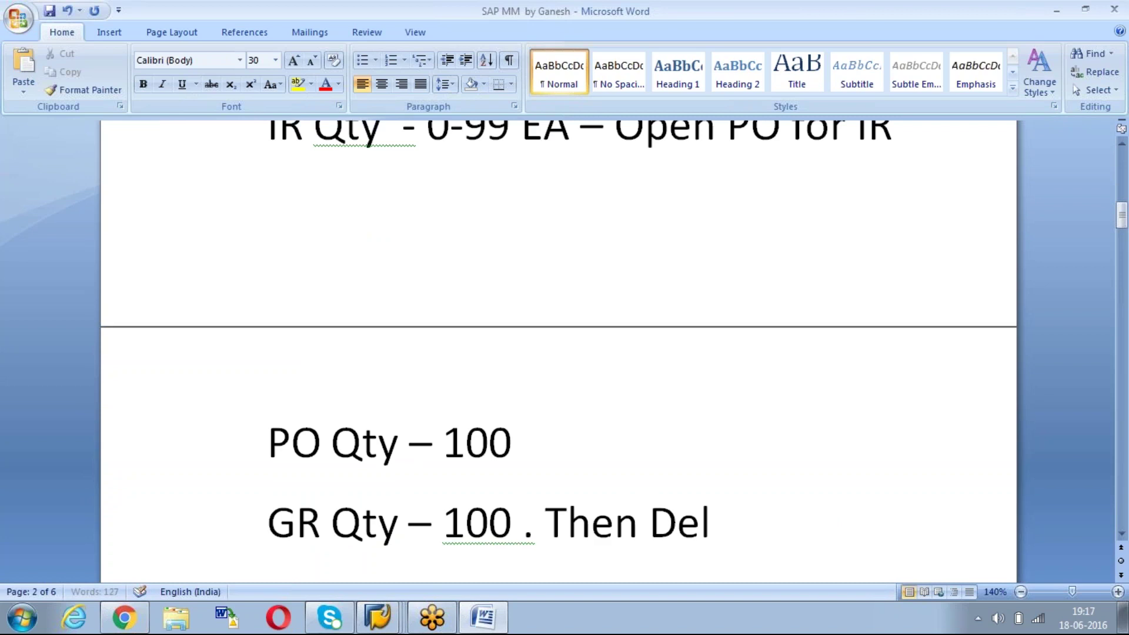
pyautogui.write('ivery Comp')
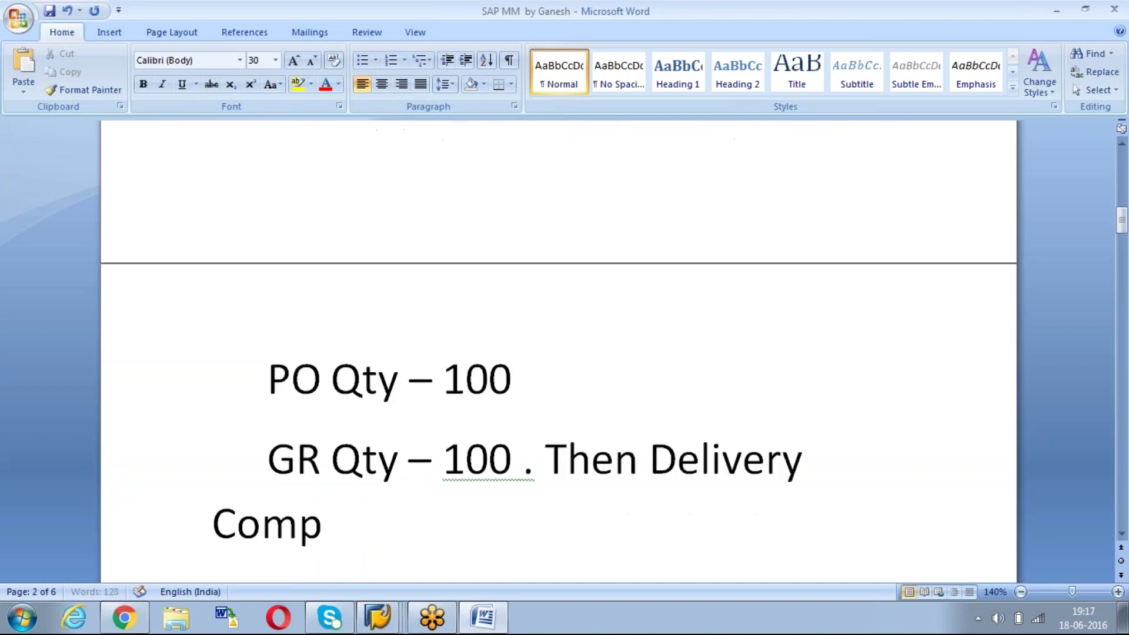
pyautogui.write('leted Indicator will b')
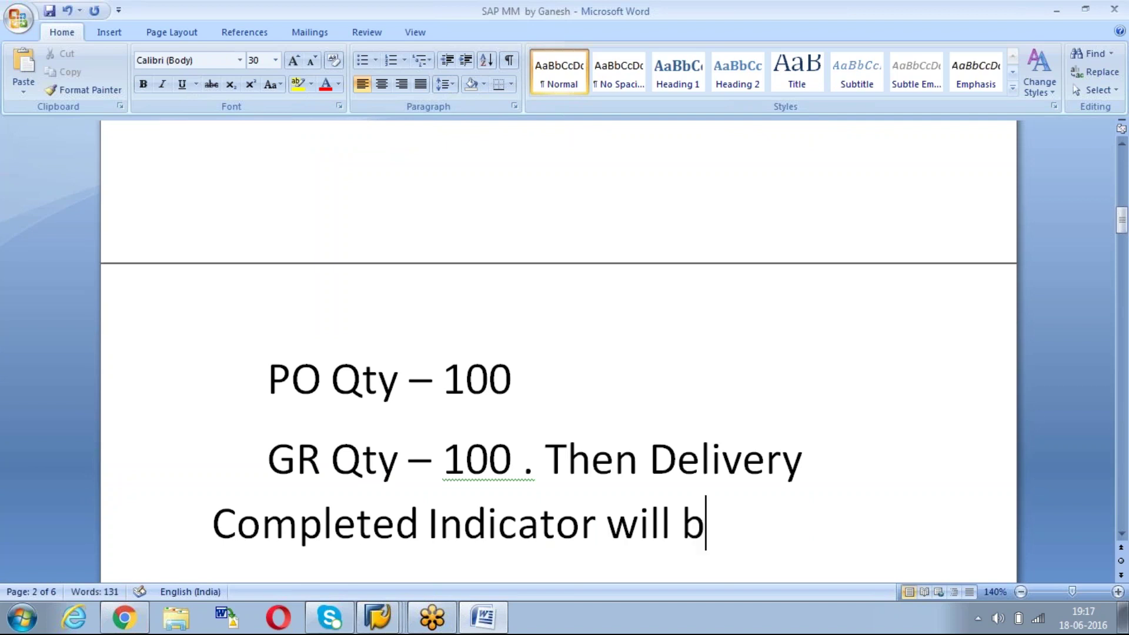
pyautogui.write('e sex')
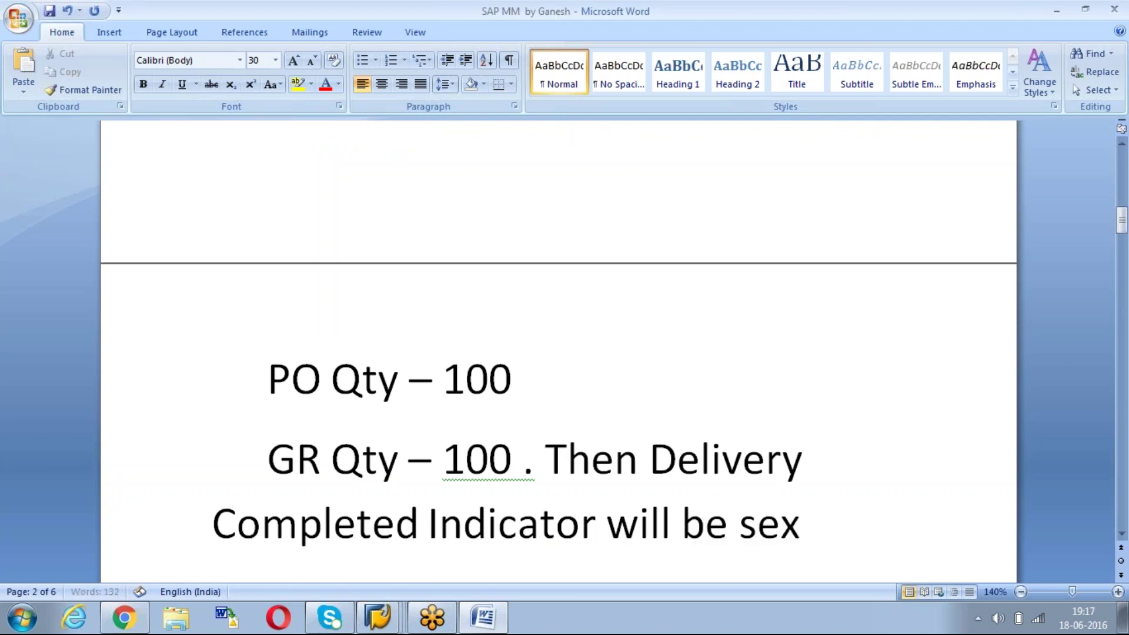
pyautogui.press('BackSpace')
pyautogui.write('t')
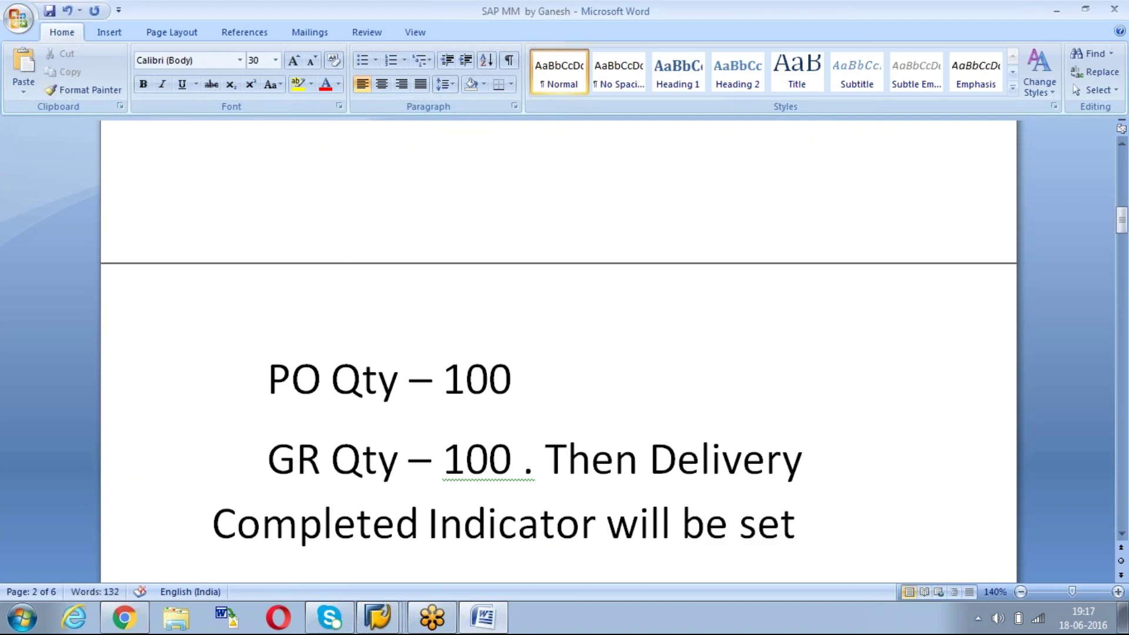
pyautogui.write(' (X) autom')
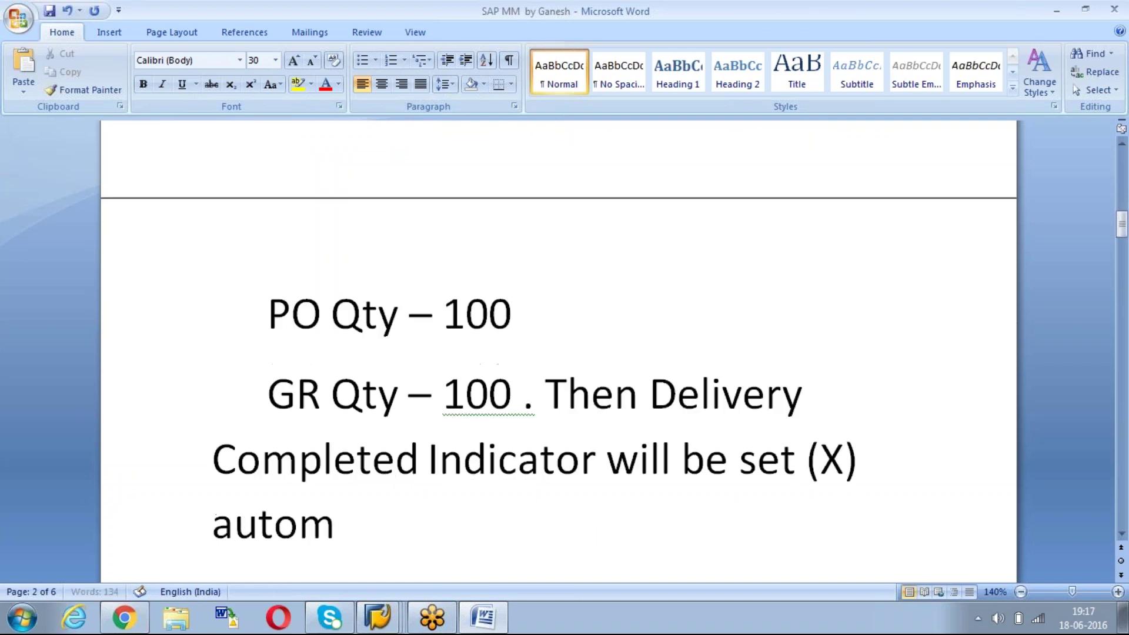
pyautogui.write('atically.')
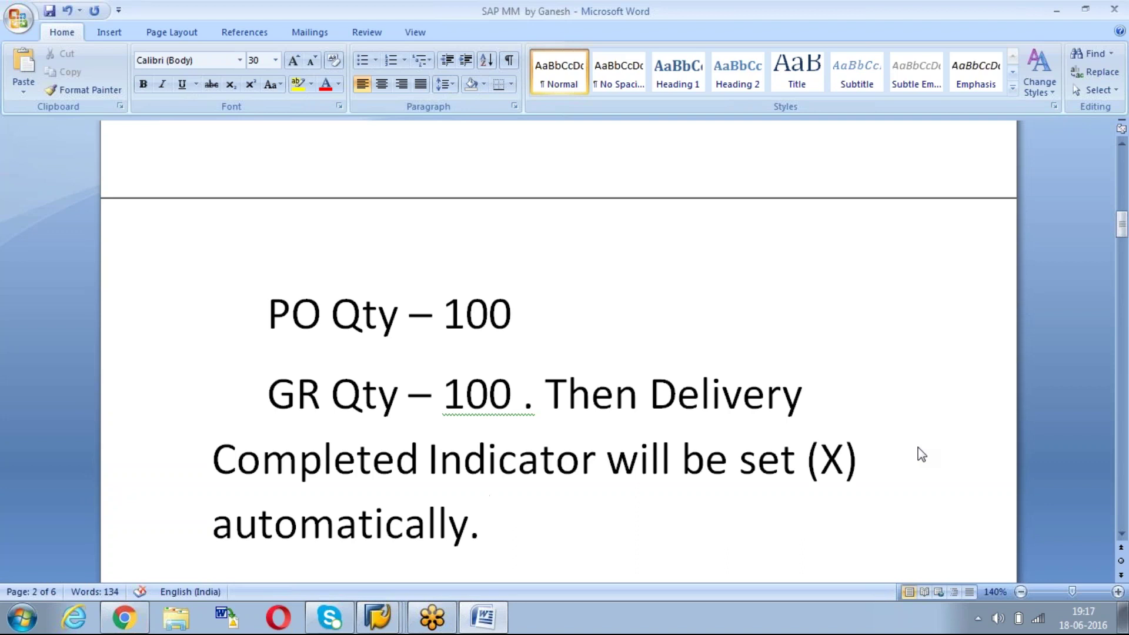
pyautogui.click(523, 392)
pyautogui.press('BackSpace')
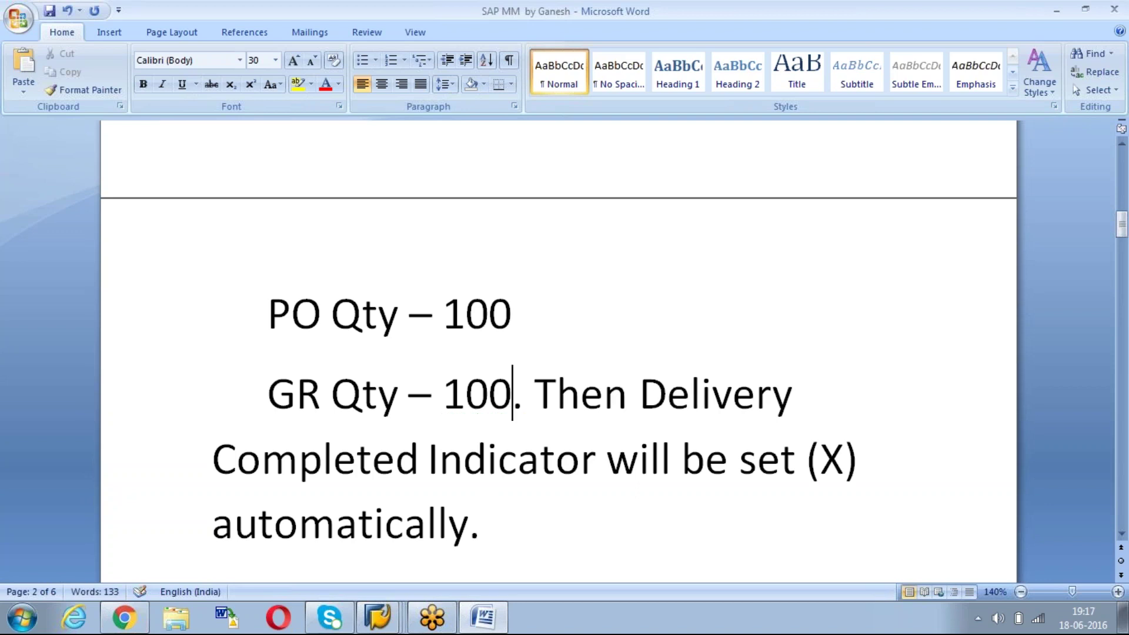
pyautogui.click(537, 535)
pyautogui.keyDown('shift'); pyautogui.click(259, 312); pyautogui.keyUp('shift')
pyautogui.hotkey('ctrl', 'c')
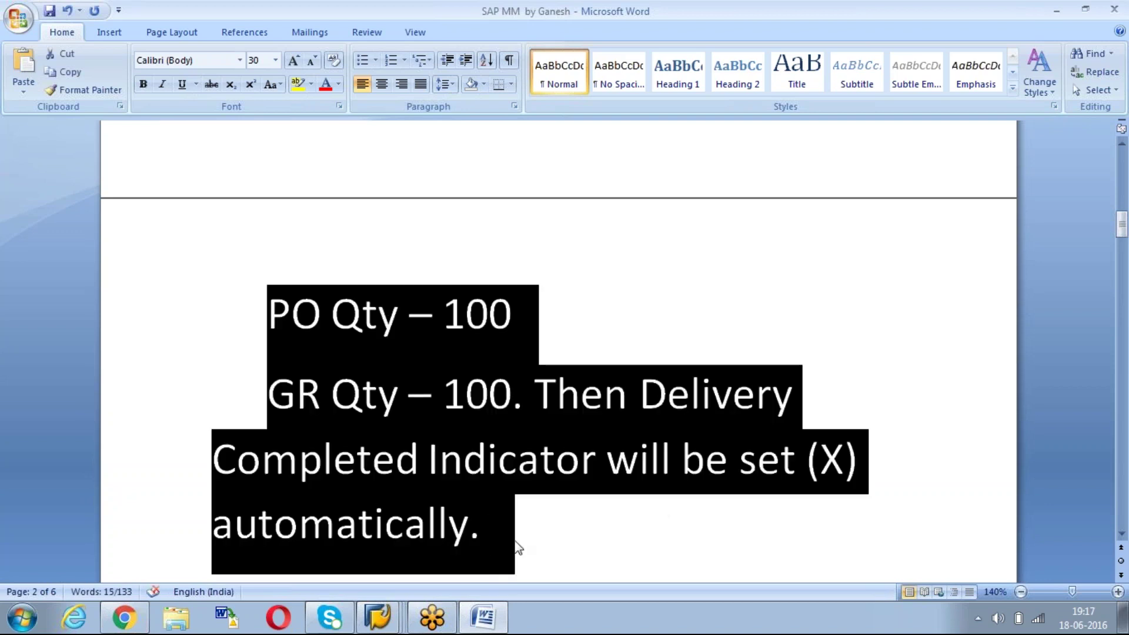
# Paste a copy of the PO/GR note below it, separated by a blank line.
pyautogui.click(517, 546)
pyautogui.press('Return')
pyautogui.press('Return')
pyautogui.press('Return')
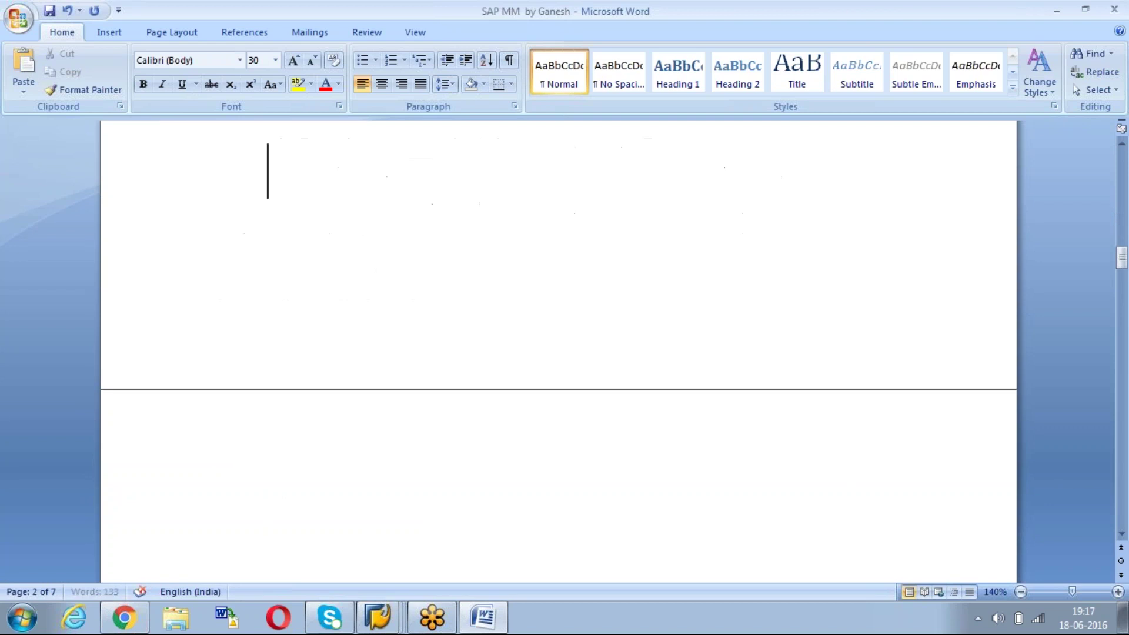
pyautogui.hotkey('ctrl', 'v')
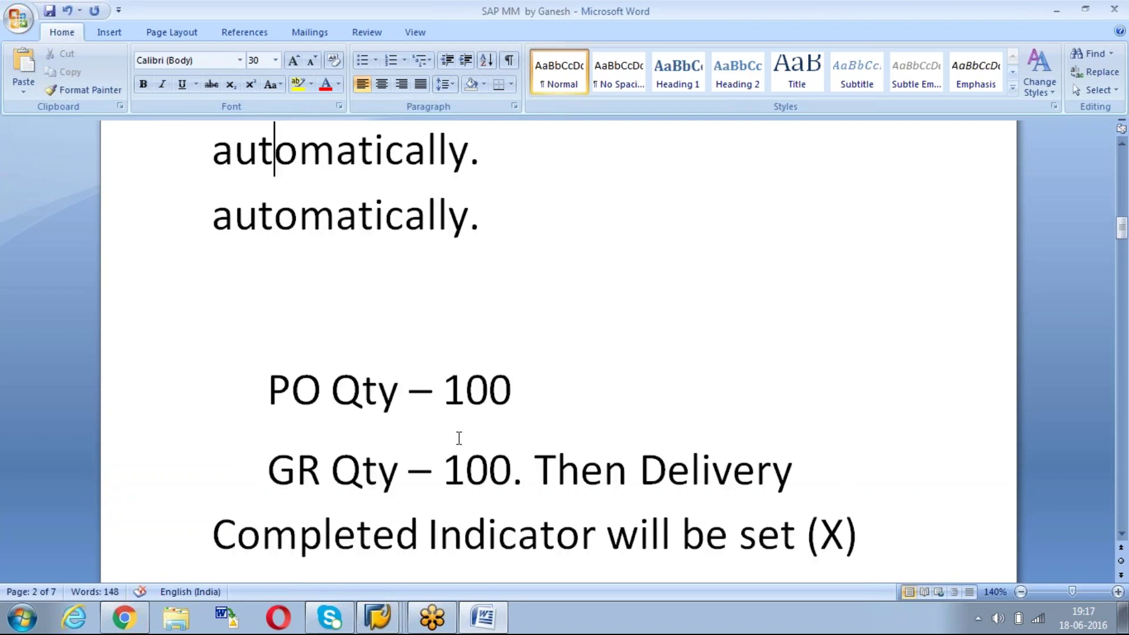
pyautogui.press('Down')
pyautogui.press('Down')
pyautogui.press('Up')
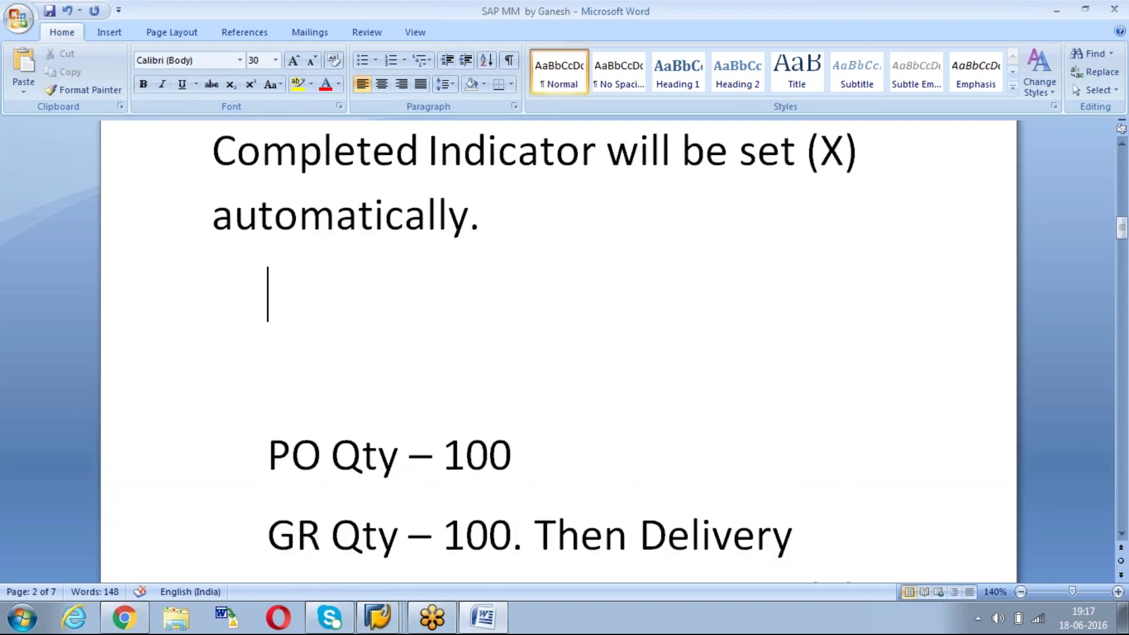
pyautogui.press('Delete')
pyautogui.press('Down')
pyautogui.press('Down')
pyautogui.press('Down')
pyautogui.press('Down')
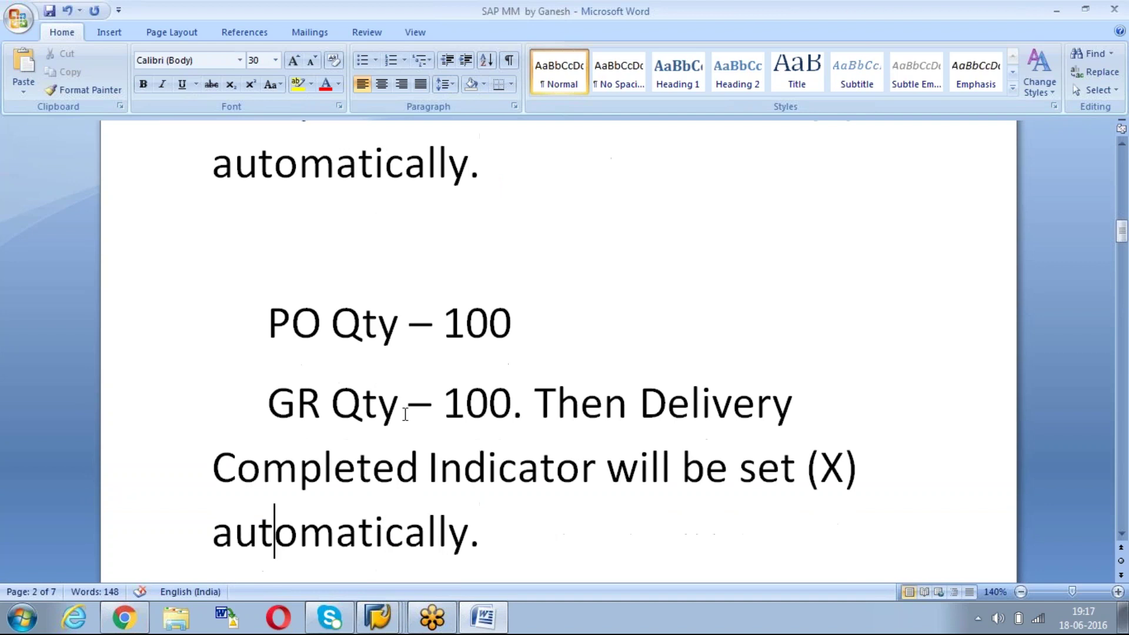
# In the copy, change GR to IR and 'Delivery Completed' to 'Final Invoice'.
pyautogui.click(303, 411)
pyautogui.press('BackSpace')
pyautogui.write('I')
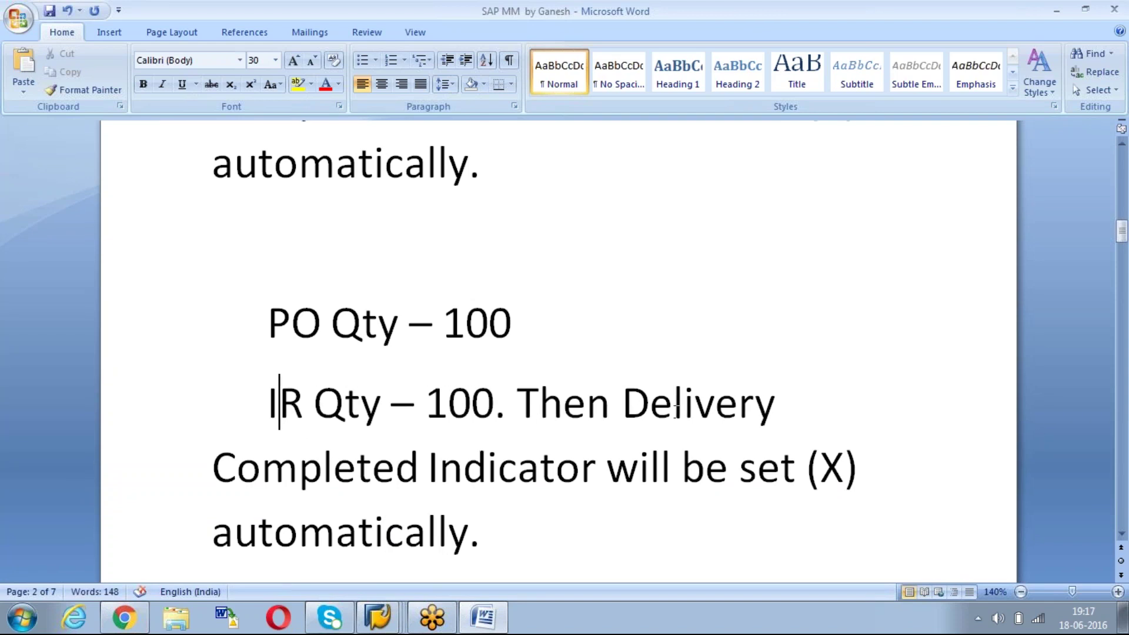
pyautogui.moveTo(627, 397); pyautogui.dragTo(802, 394)
pyautogui.write('FiaCompleted')
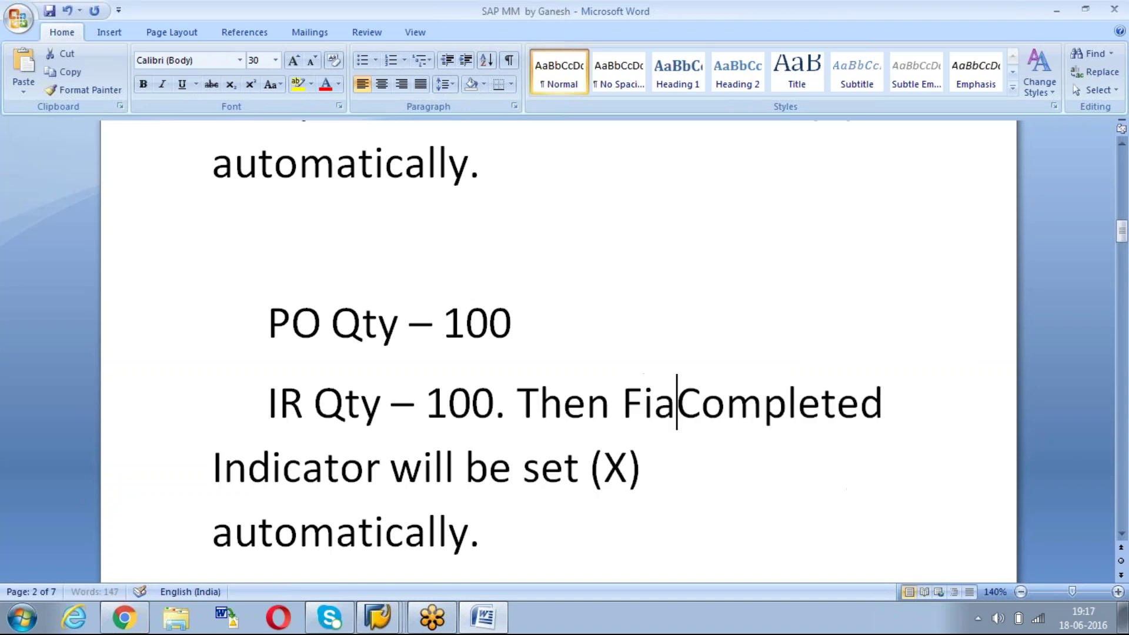
pyautogui.press('BackSpace')
pyautogui.write('nal Invo')
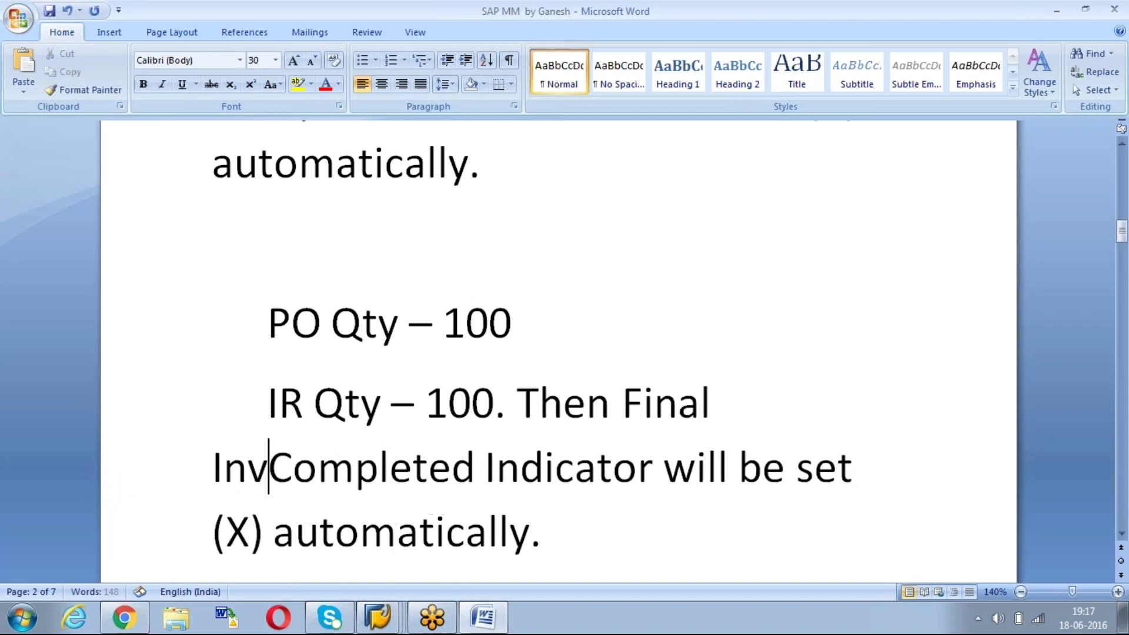
pyautogui.write('ice')
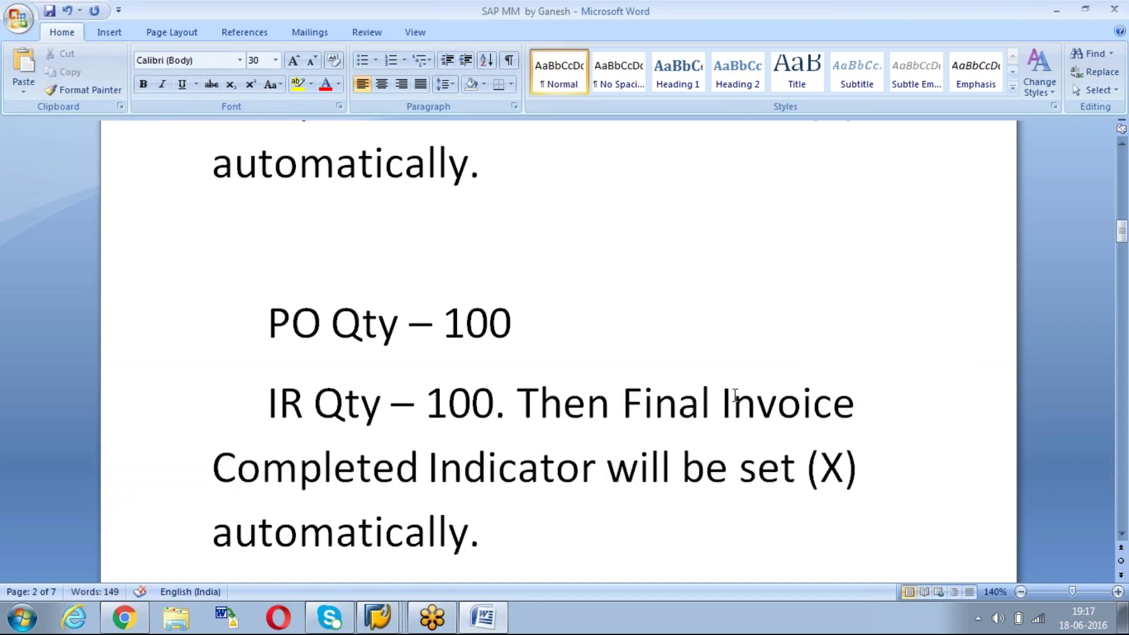
pyautogui.moveTo(211, 468); pyautogui.dragTo(418, 484)
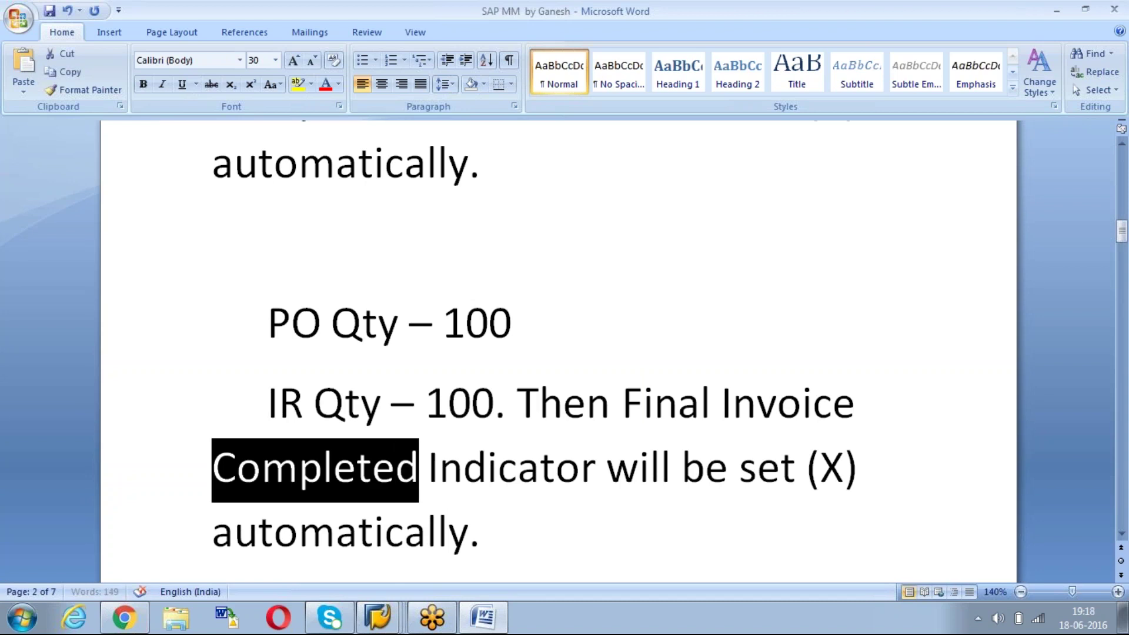
pyautogui.press('Delete')
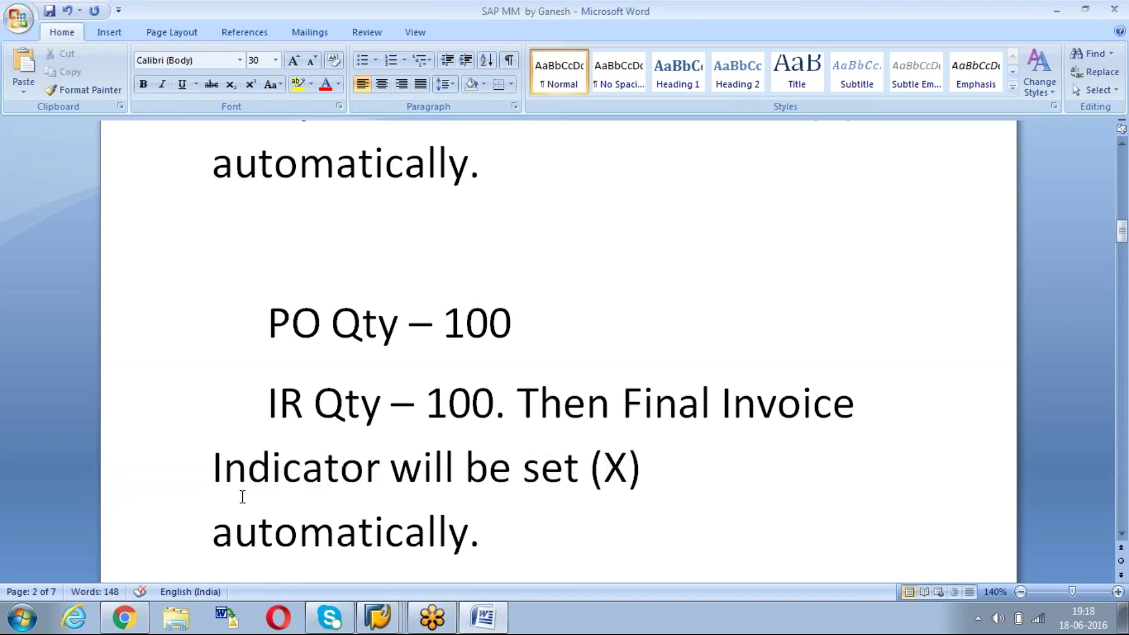
pyautogui.click(213, 533)
pyautogui.press('BackSpace')
pyautogui.hotkey('ctrl', 'z')
# Back in SAP, copy the excluded X into the Deliv. Compl. criterion.
pyautogui.hotkey('alt', 'Tab')
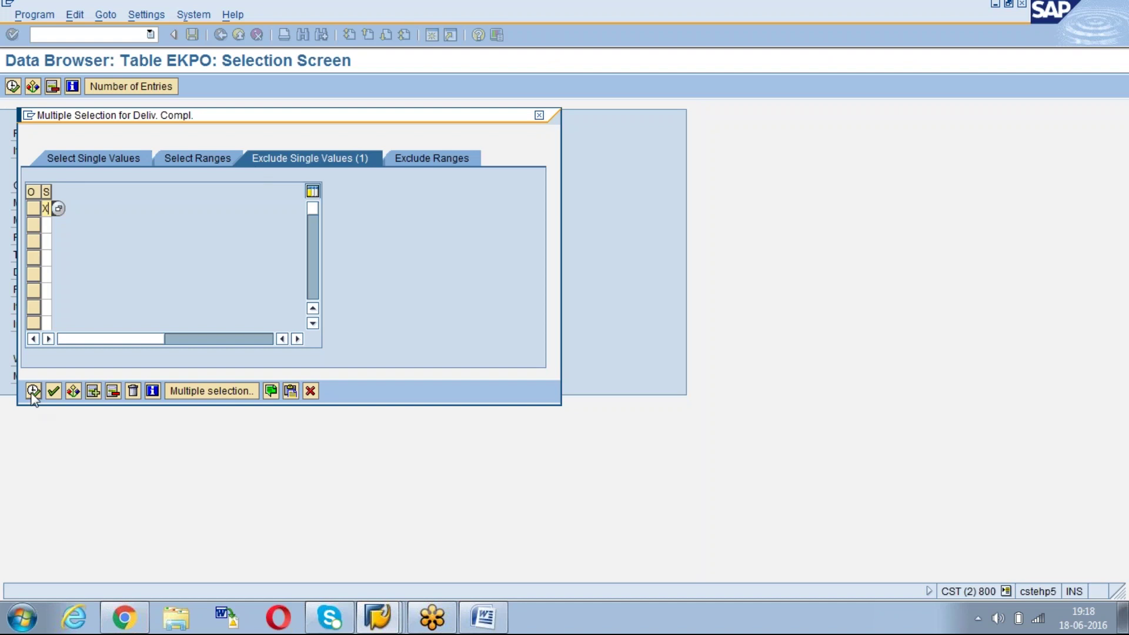
pyautogui.click(33, 391)
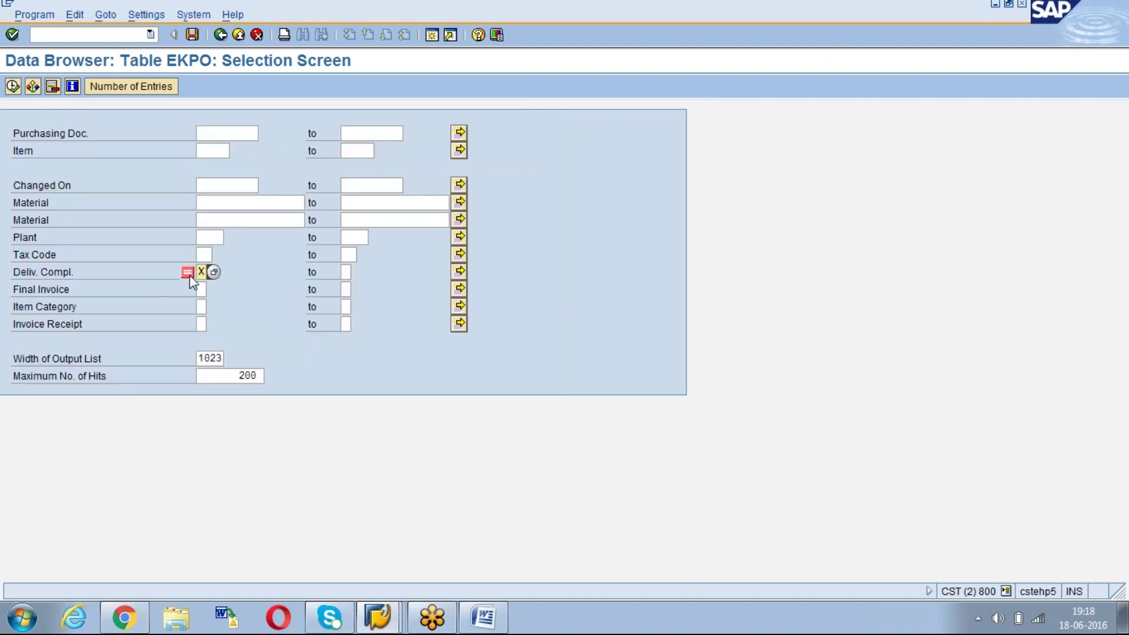
# Enter plant 1000 and check the number of matching entries.
pyautogui.click(210, 185)
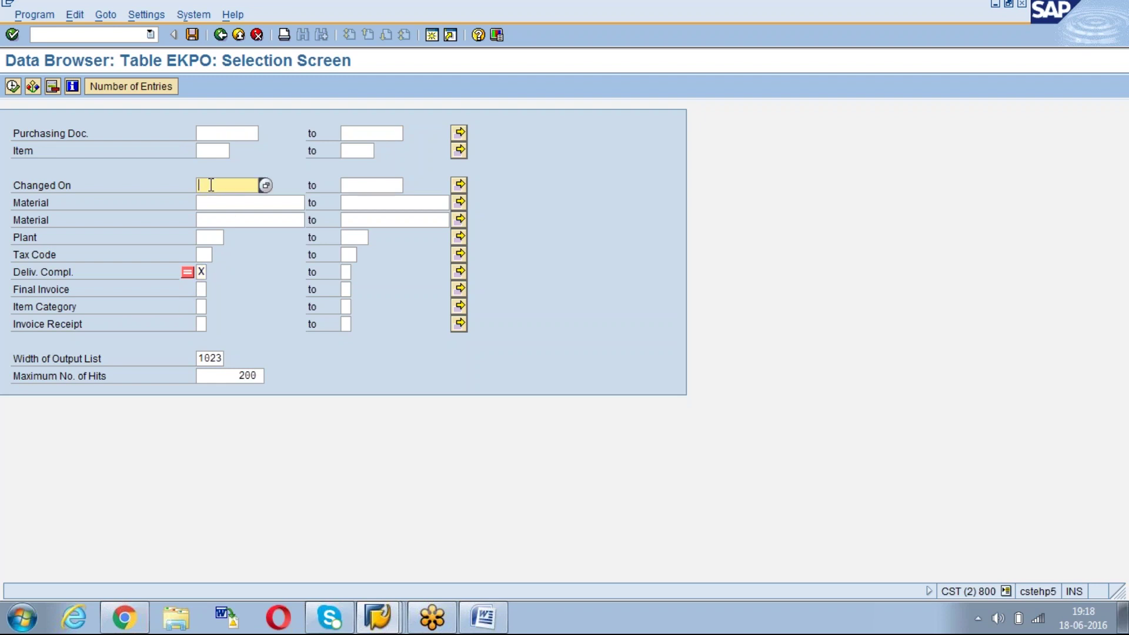
pyautogui.click(214, 239)
pyautogui.write('1000')
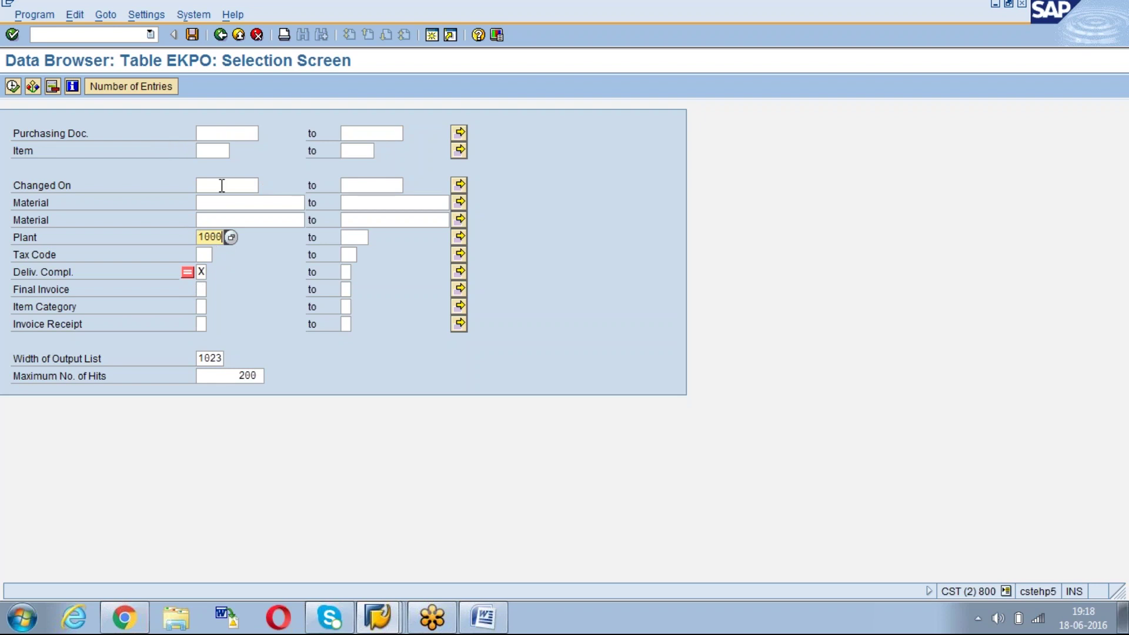
pyautogui.click(131, 86)
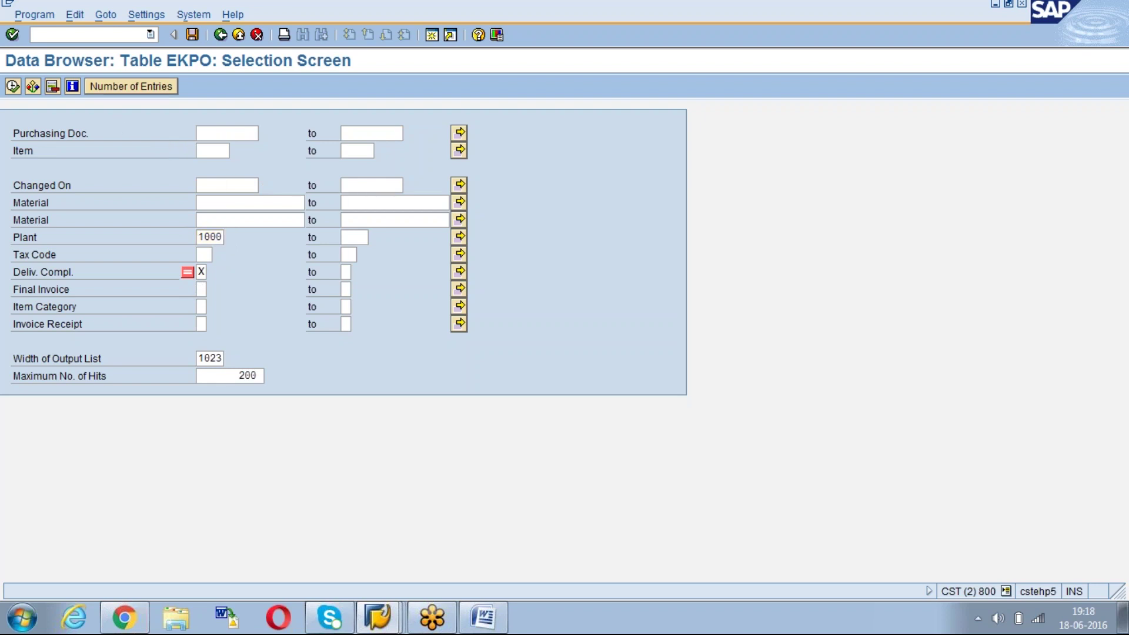
pyautogui.press('Return')
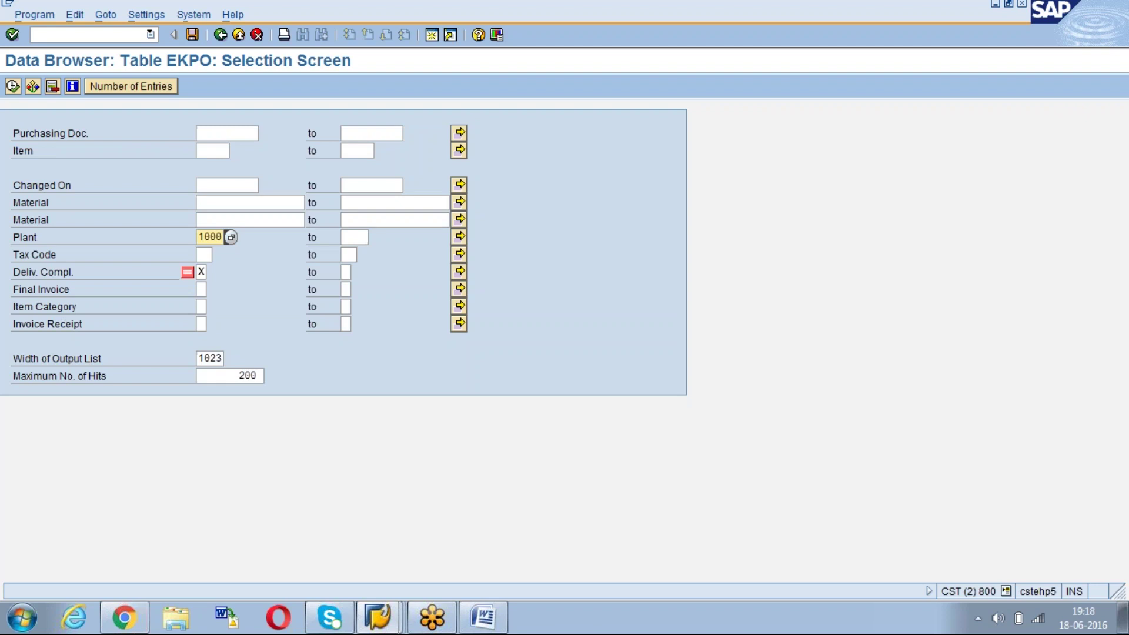
# Set Changed On from 01.06.2015 to 01.06.2016, recount, and execute the selection.
pyautogui.click(208, 188)
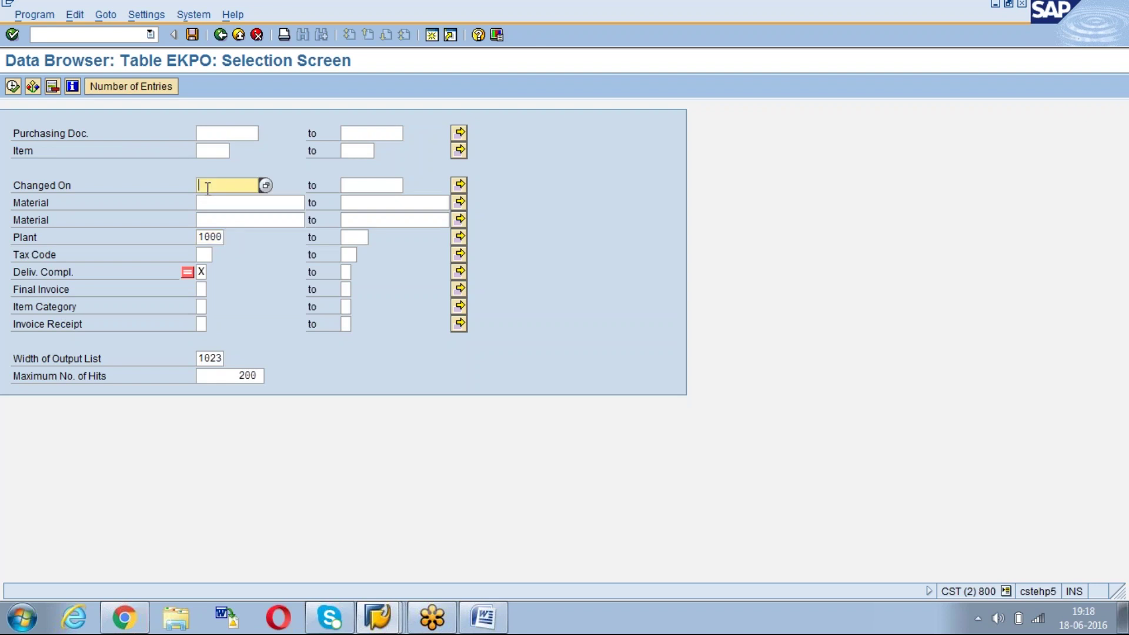
pyautogui.write('010012015')
pyautogui.press('Tab')
pyautogui.write('01')
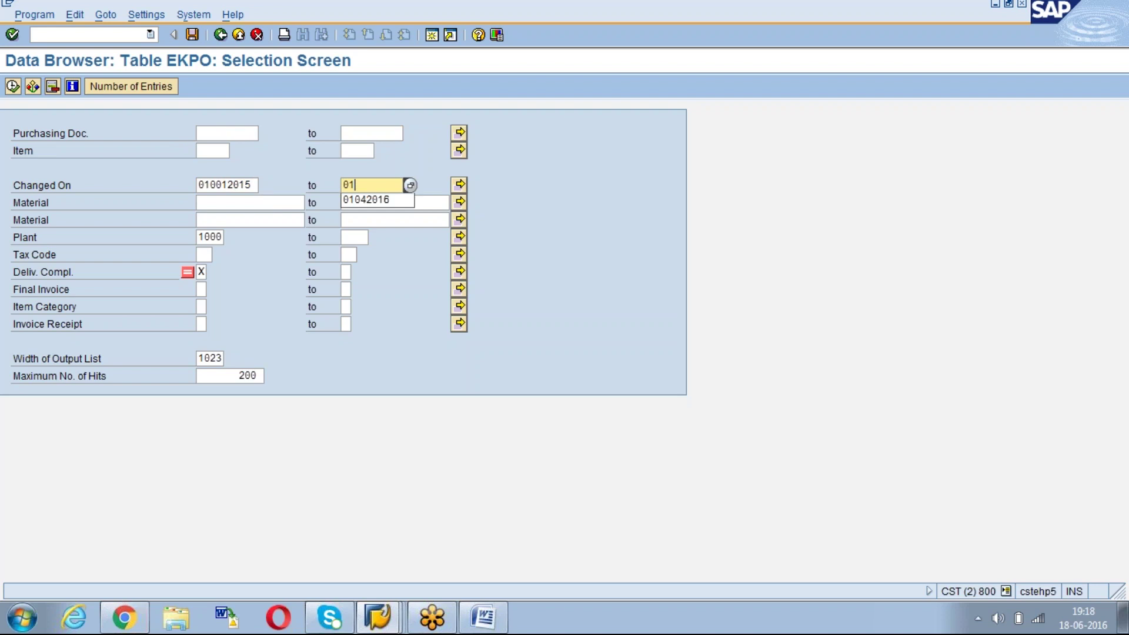
pyautogui.write('062016')
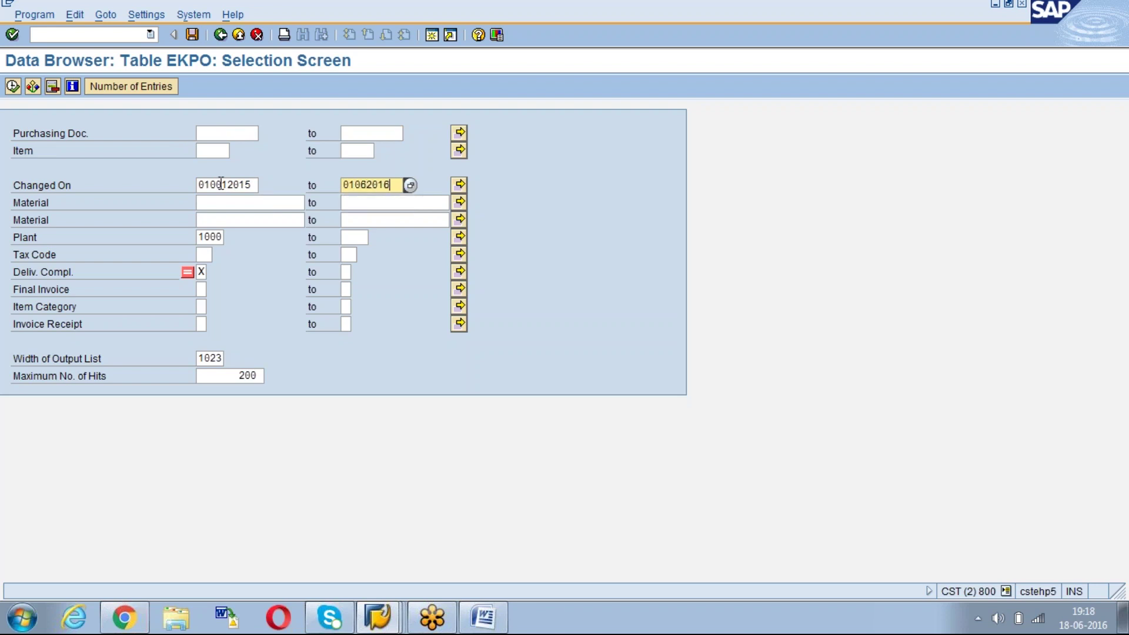
pyautogui.click(218, 185)
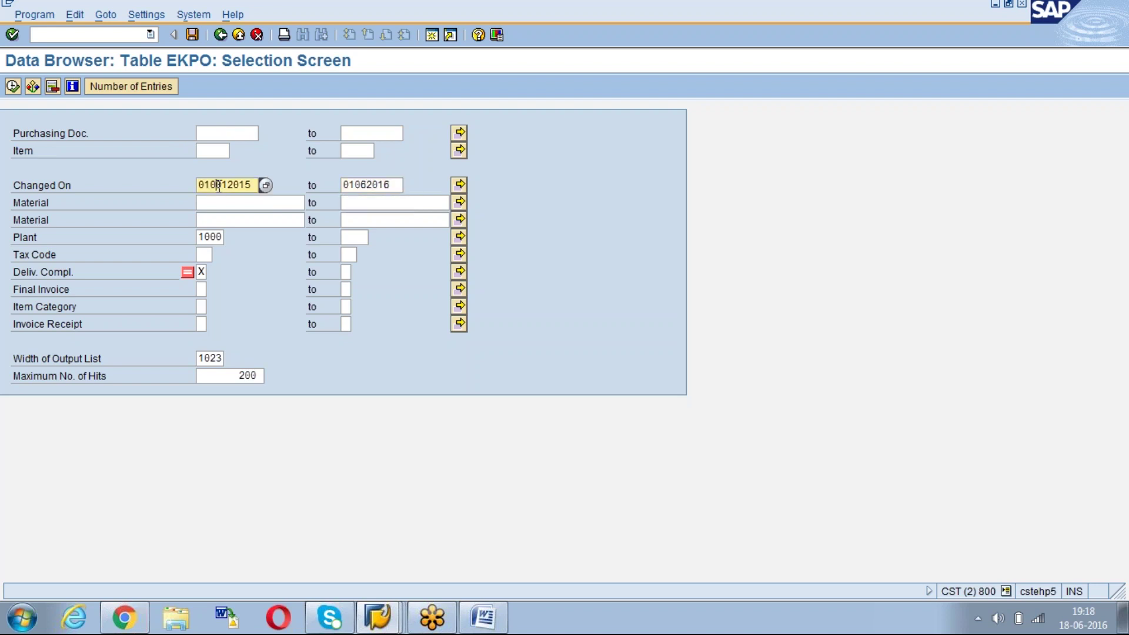
pyautogui.write('0')
pyautogui.press('Delete')
pyautogui.press('Delete')
pyautogui.write('6')
pyautogui.press('Left')
pyautogui.press('Left')
pyautogui.press('BackSpace')
pyautogui.click(119, 87)
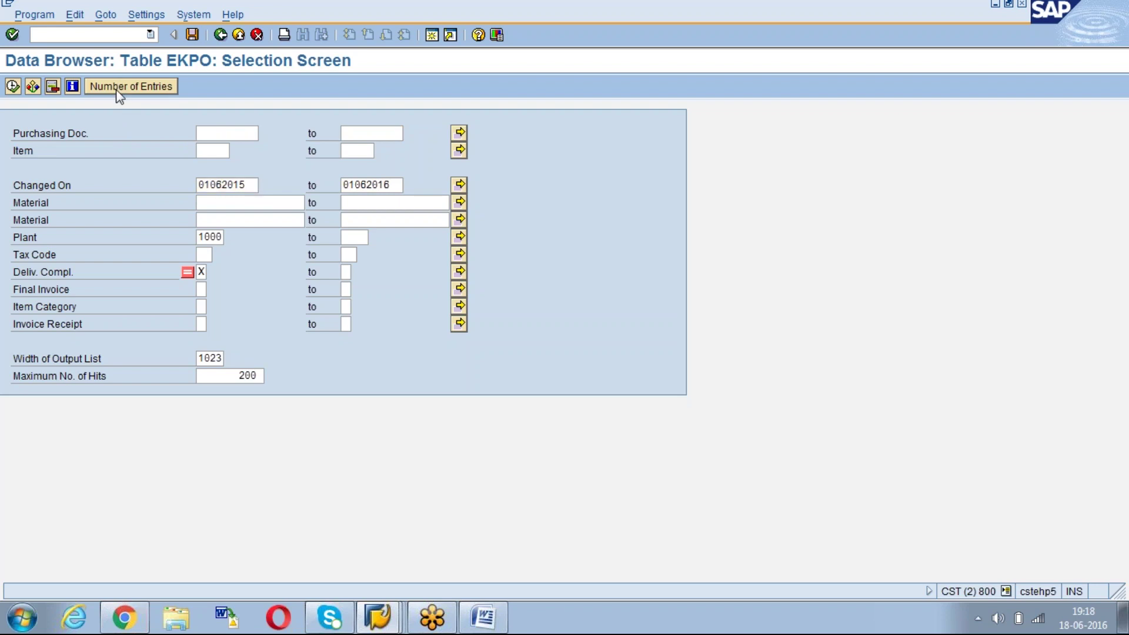
pyautogui.press('Return')
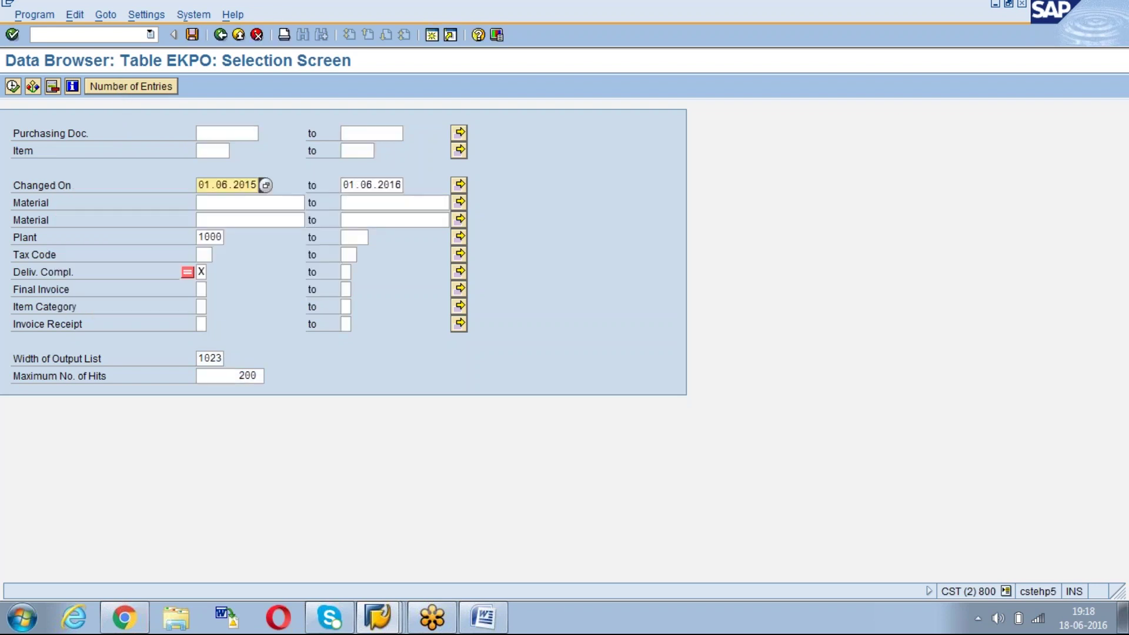
pyautogui.click(13, 87)
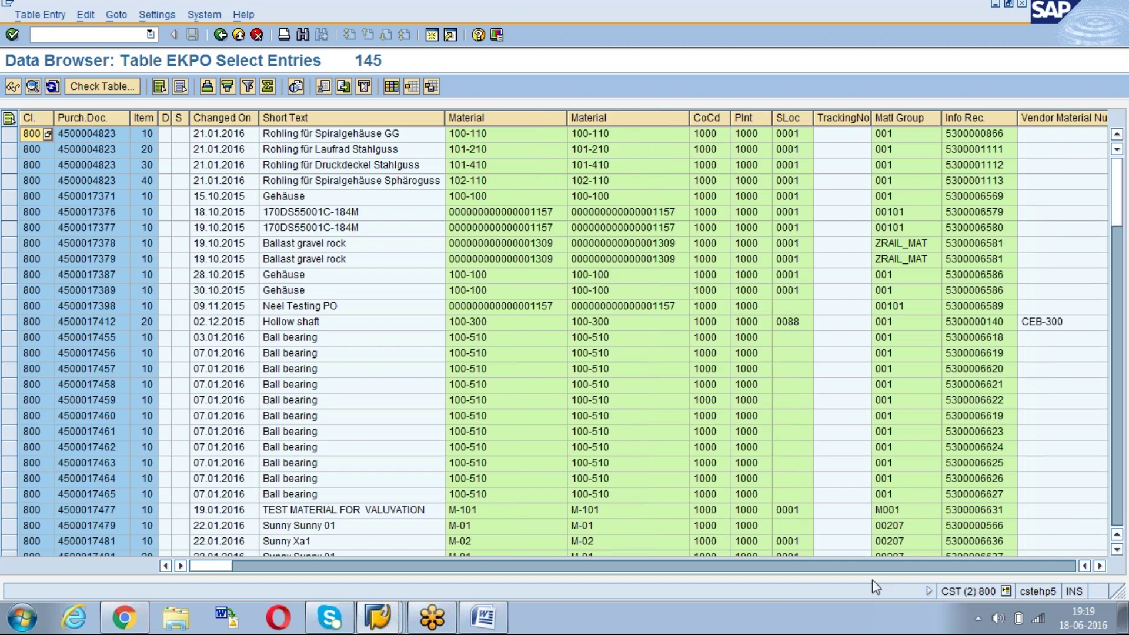
# Execute the EKPO selection and scroll horizontally through the columns of the 145 result items.
pyautogui.click(857, 566)
pyautogui.click(857, 566)
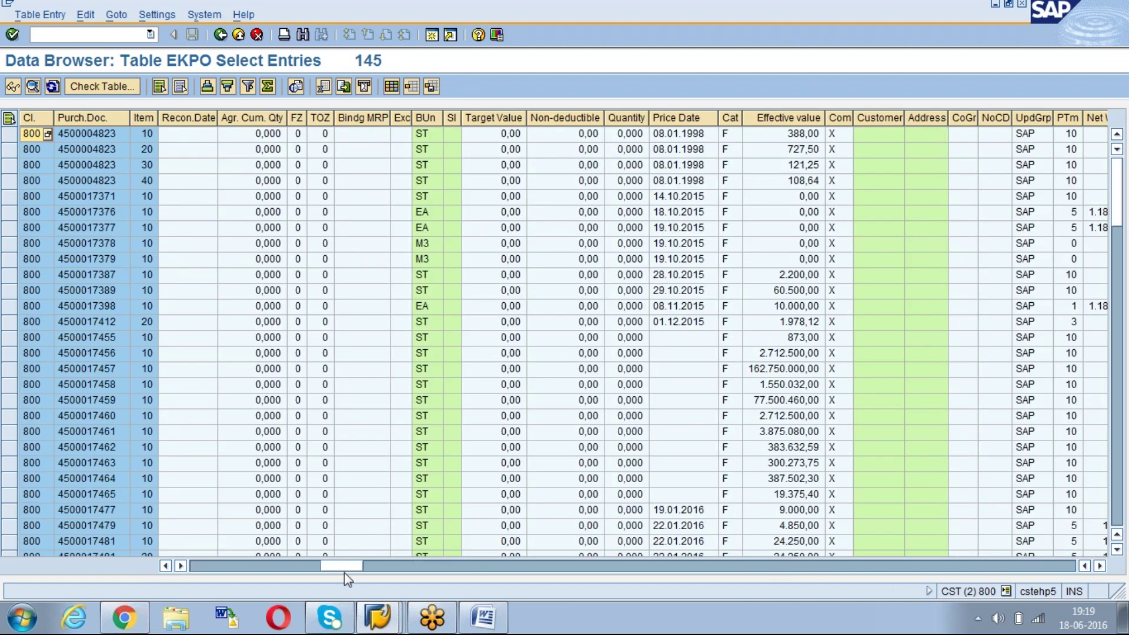
pyautogui.moveTo(345, 574); pyautogui.dragTo(216, 585)
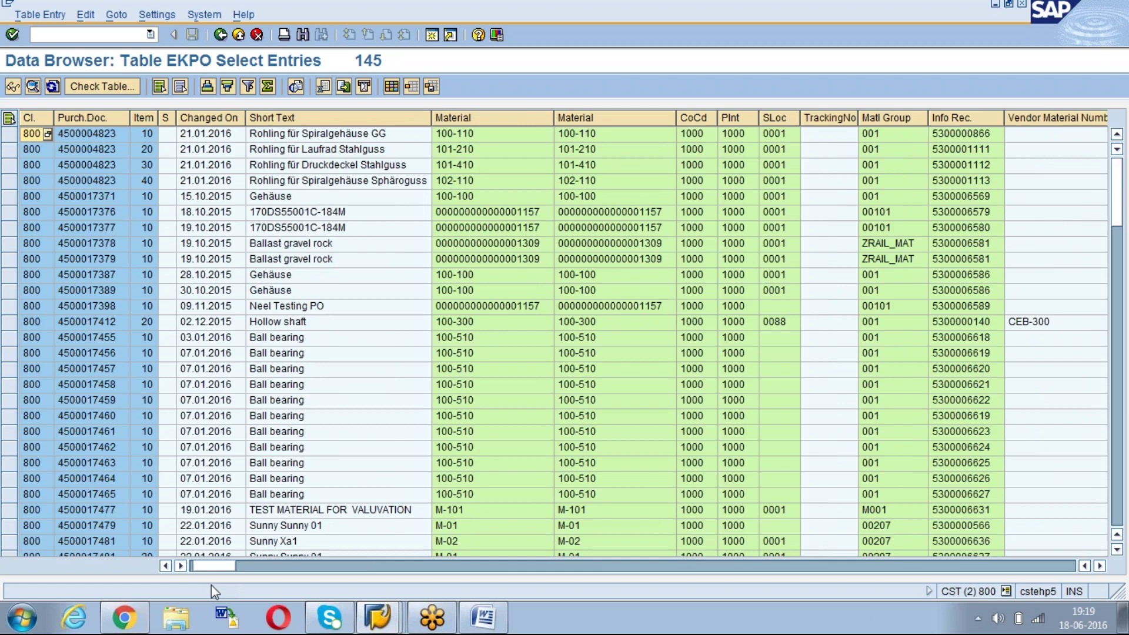
pyautogui.moveTo(220, 561); pyautogui.dragTo(167, 591)
# Back on the criteria, exclude the single value X for Final Invoice via Multiple Selection.
pyautogui.click(220, 36)
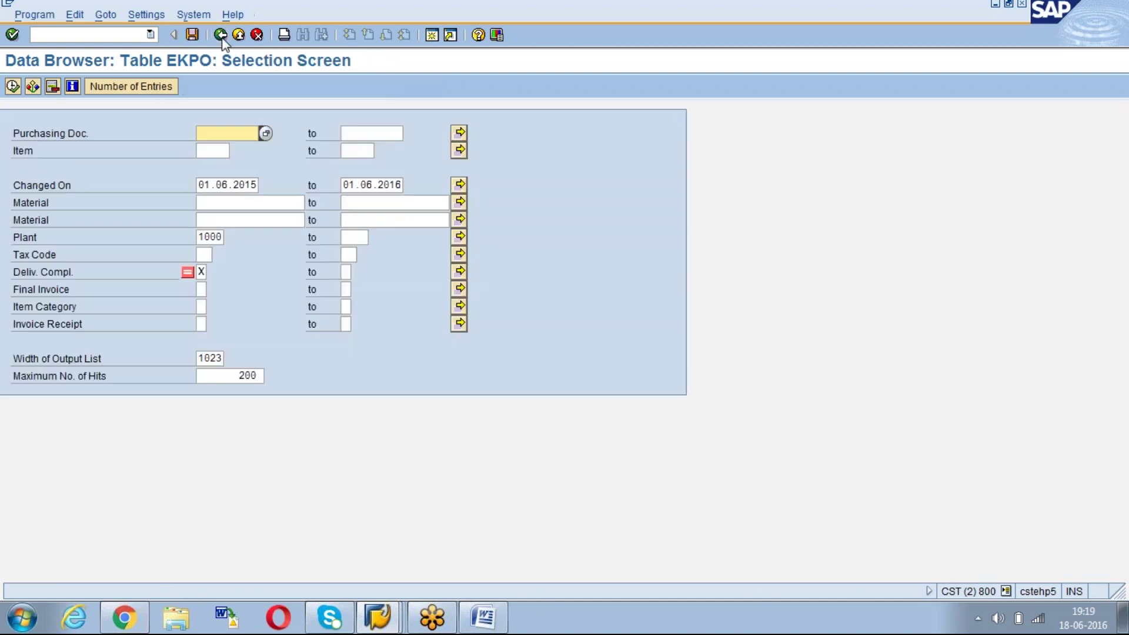
pyautogui.click(210, 289)
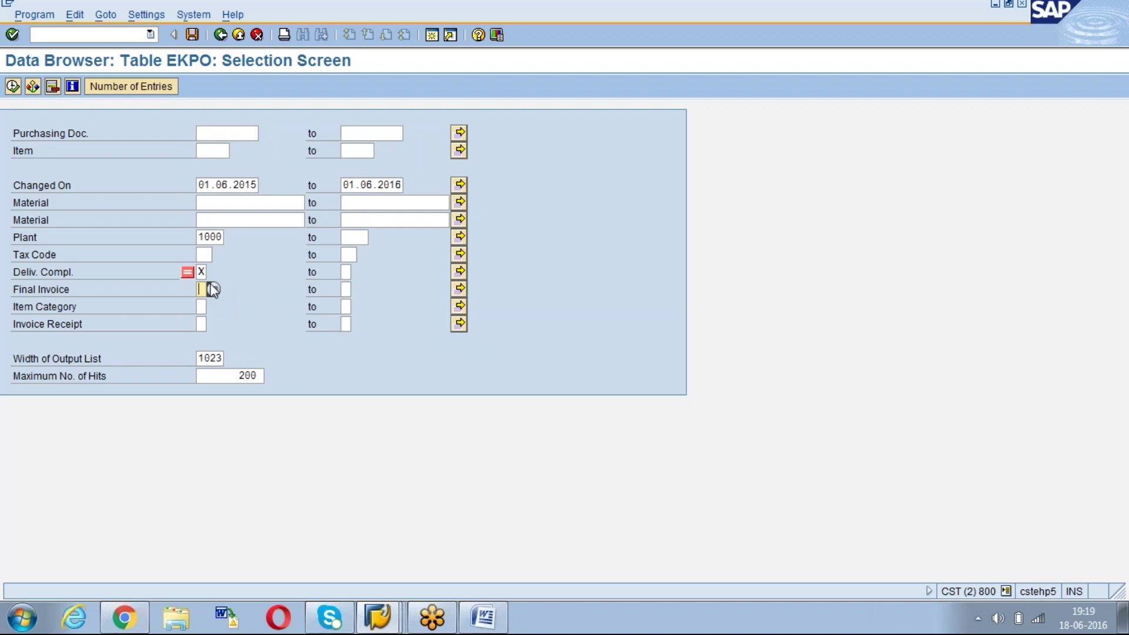
pyautogui.click(213, 289)
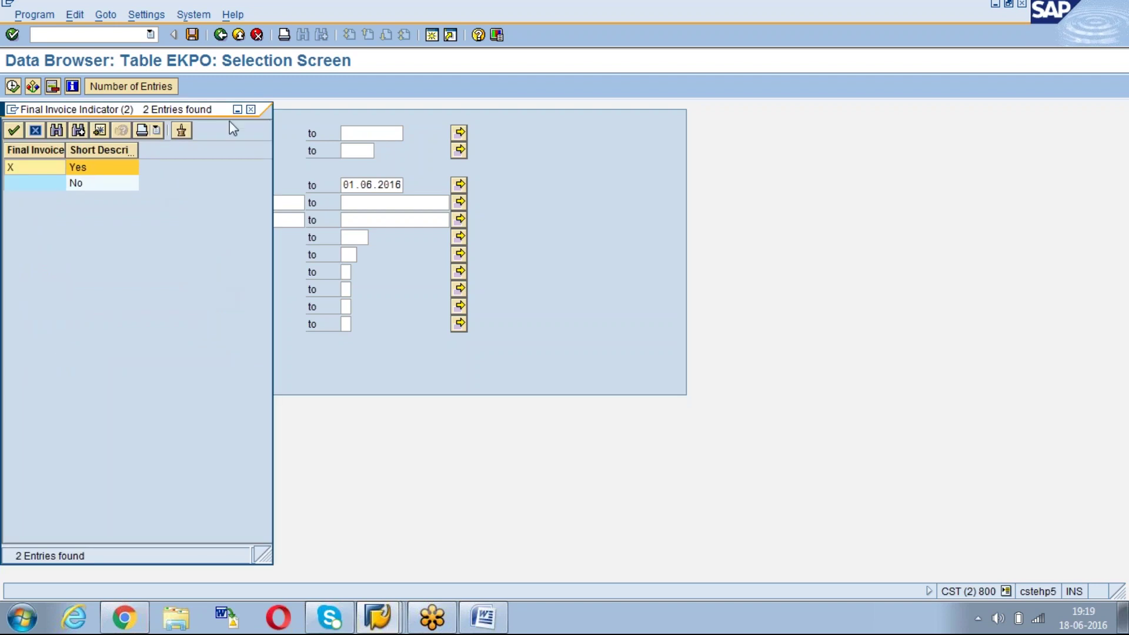
pyautogui.click(251, 111)
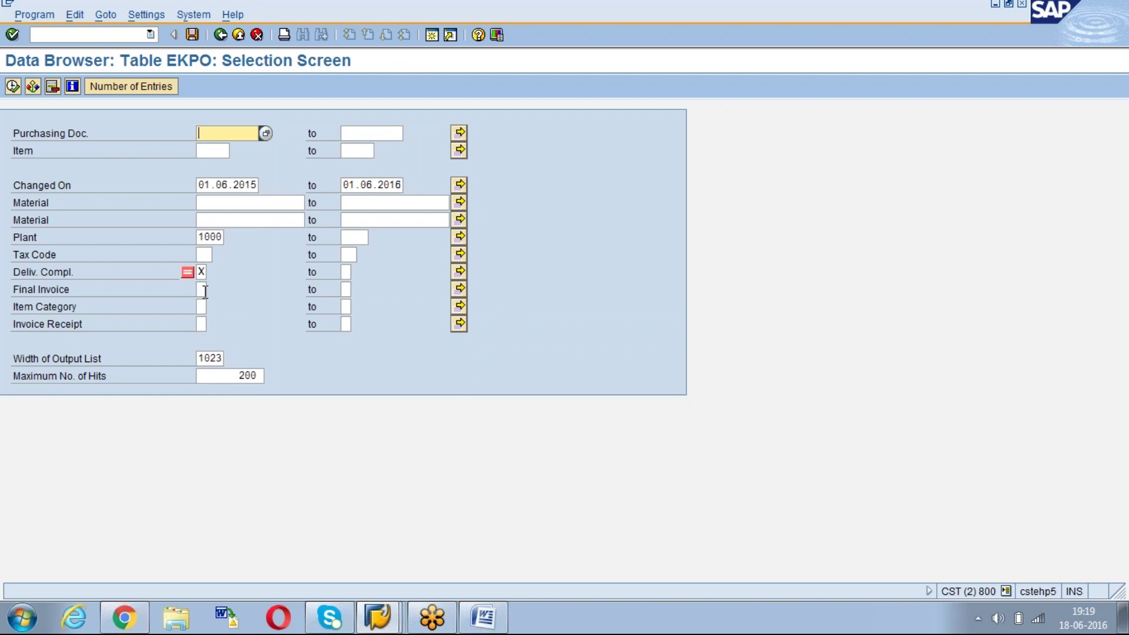
pyautogui.click(459, 291)
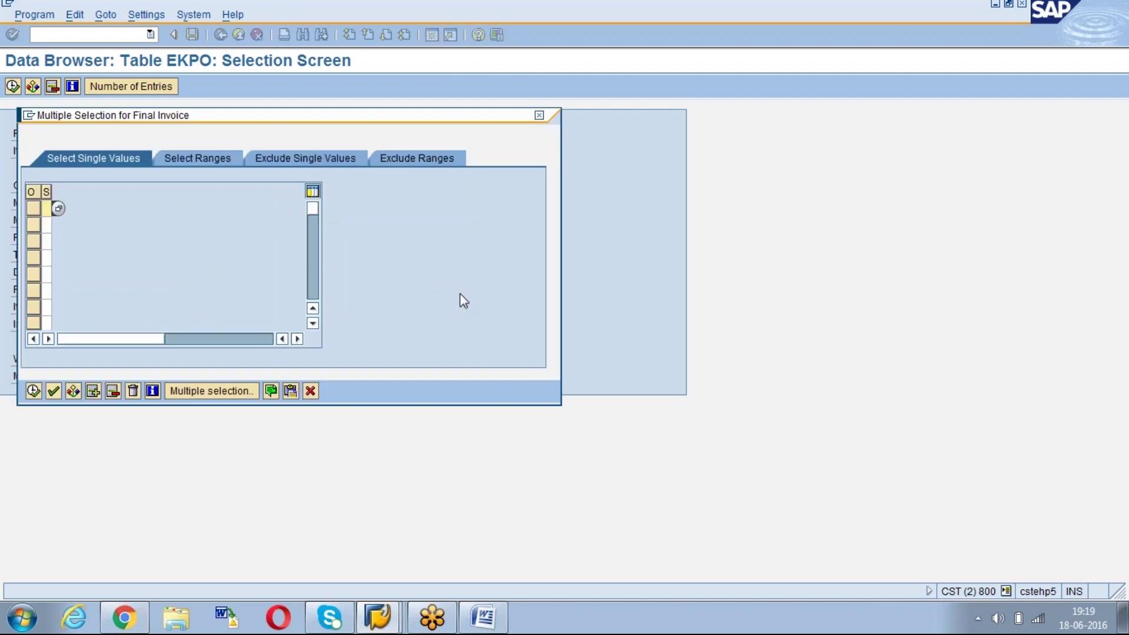
pyautogui.click(292, 158)
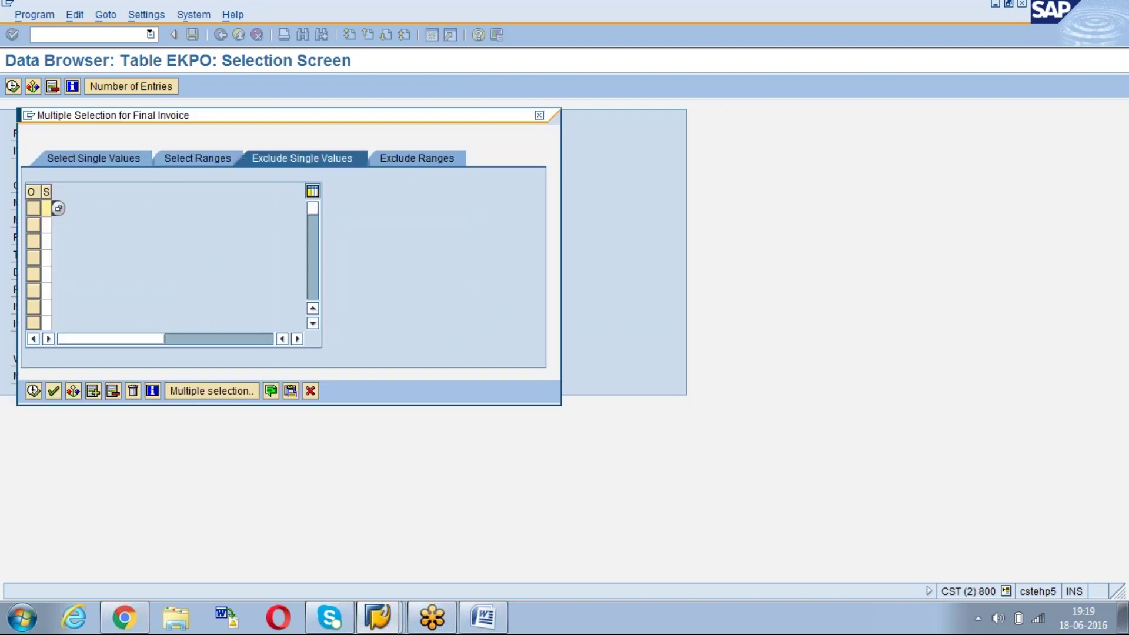
pyautogui.write('X')
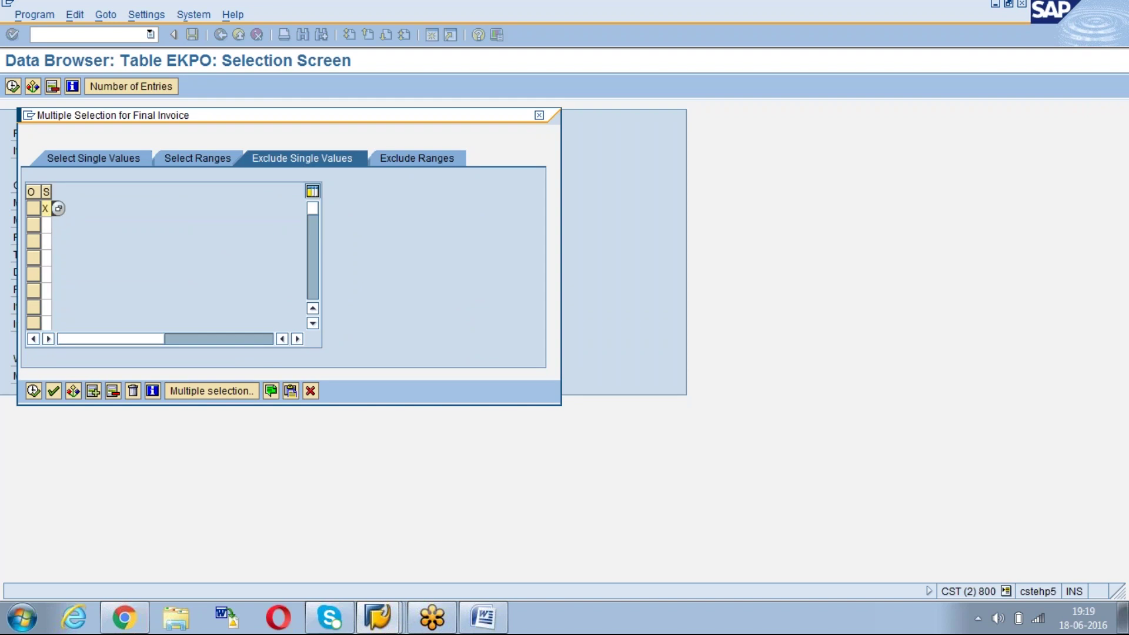
pyautogui.press('Return')
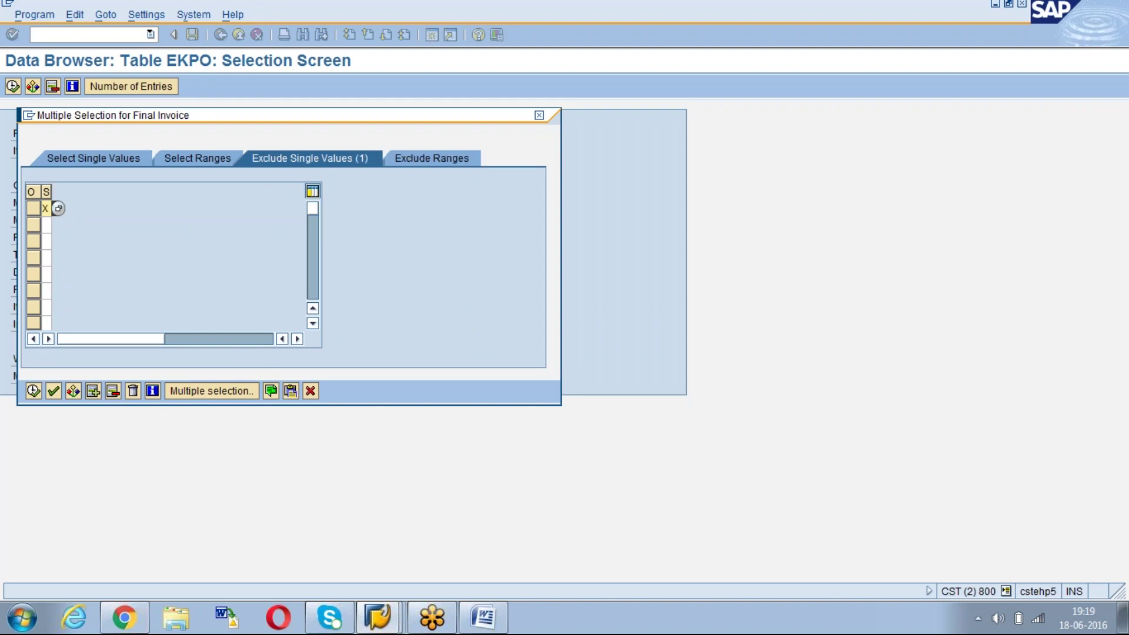
pyautogui.click(33, 391)
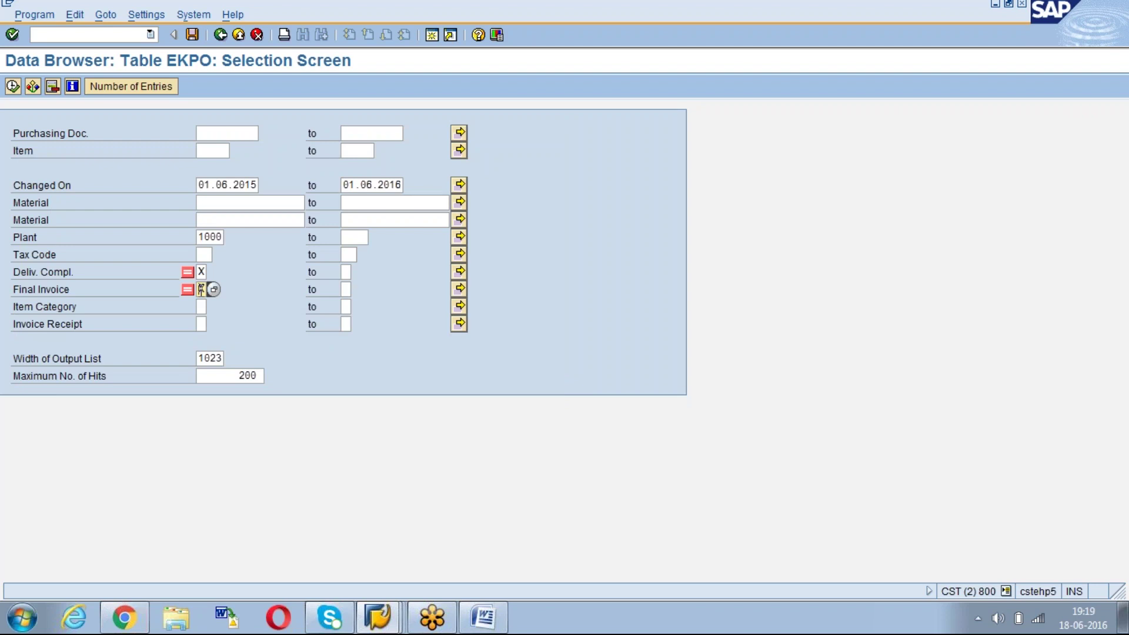
# Check the entry count (144), run the selection, then return to the criteria.
pyautogui.click(117, 88)
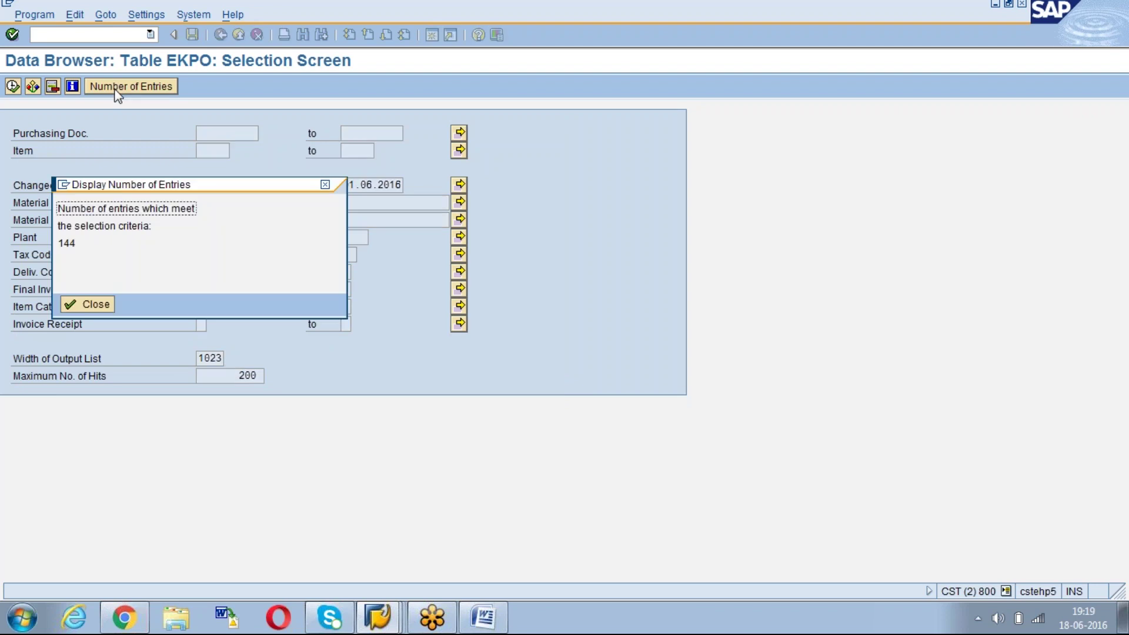
pyautogui.press('Return')
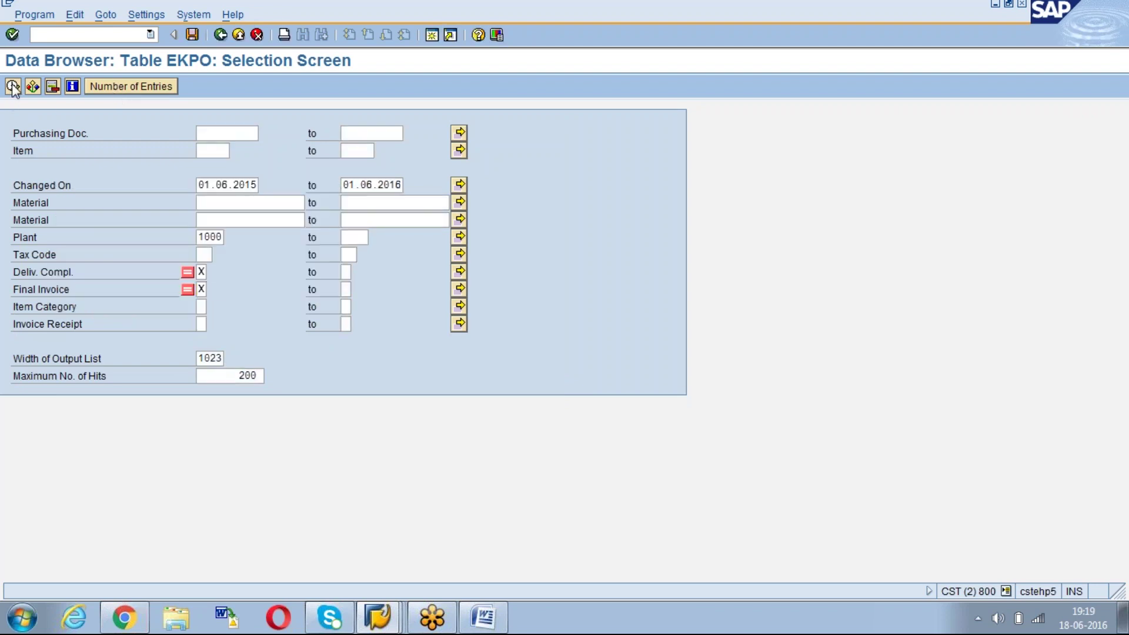
pyautogui.click(12, 87)
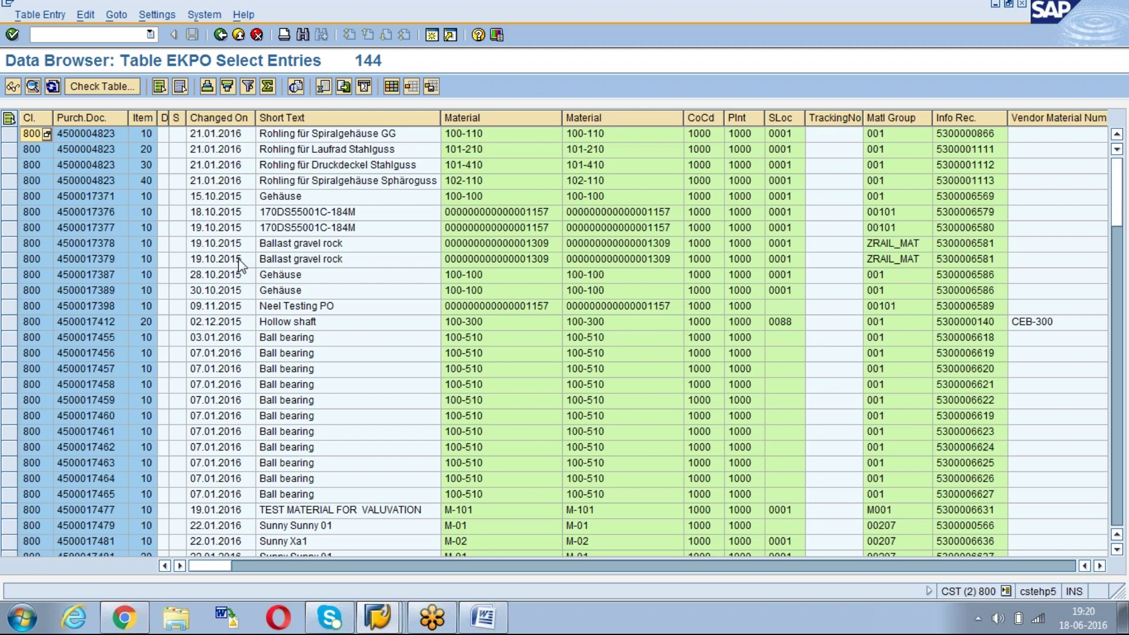
pyautogui.click(221, 36)
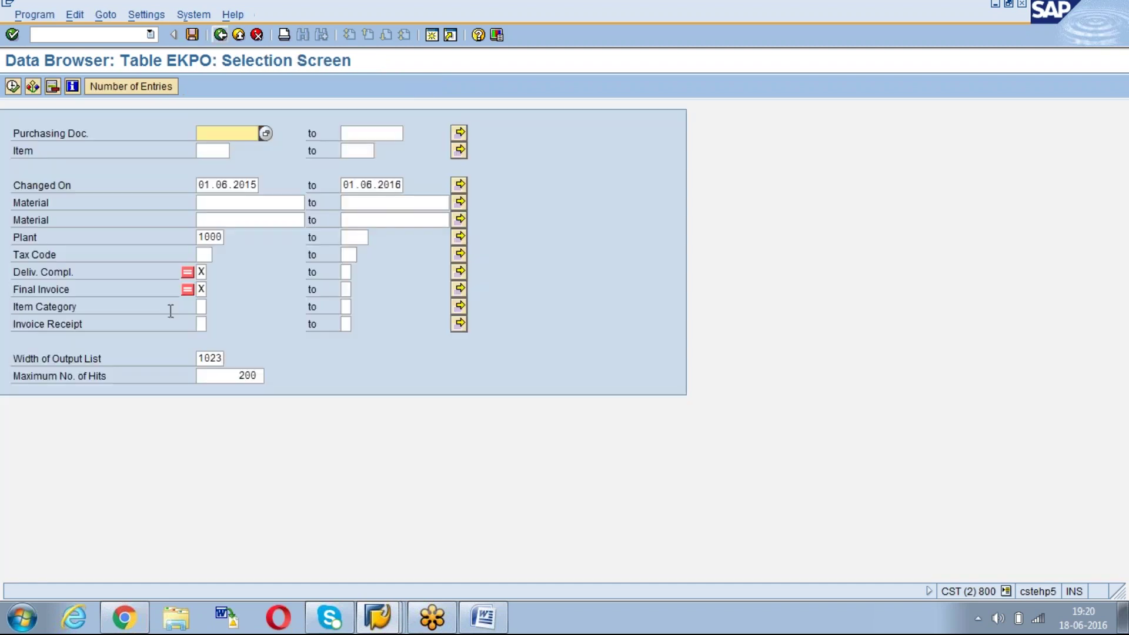
# Clear both the Final Invoice and the Deliv. Compl. exclusion values.
pyautogui.click(201, 272)
pyautogui.click(202, 289)
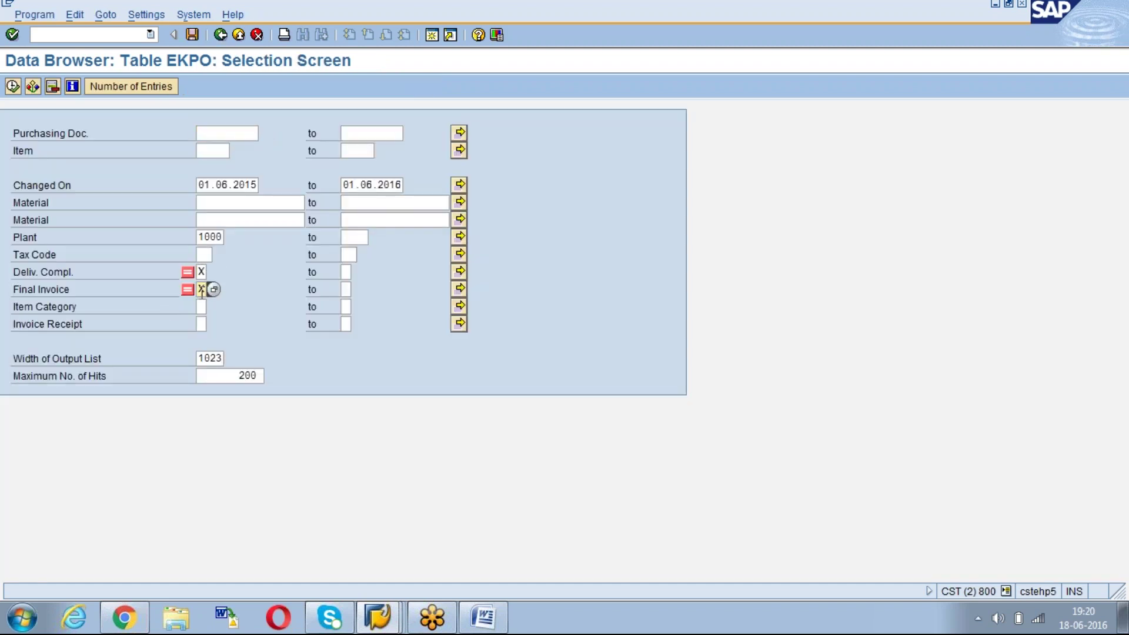
pyautogui.press('Delete')
pyautogui.hotkey('shift', 'Tab')
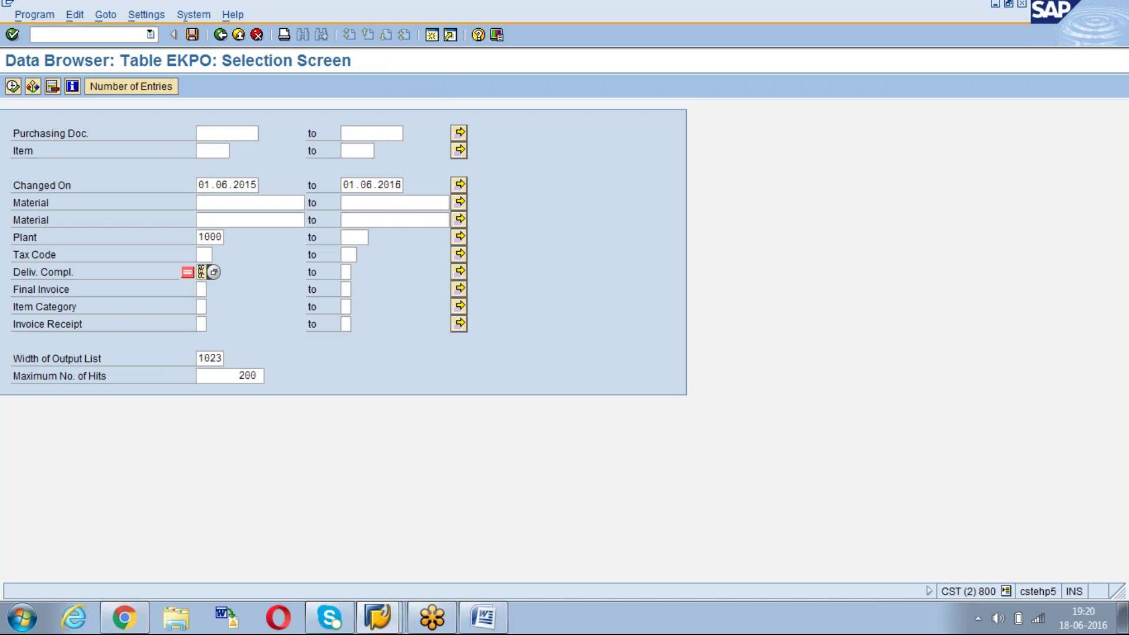
pyautogui.click(203, 290)
pyautogui.click(200, 271)
pyautogui.press('Delete')
# Re-add X as an excluded single value for Final Invoice.
pyautogui.click(202, 291)
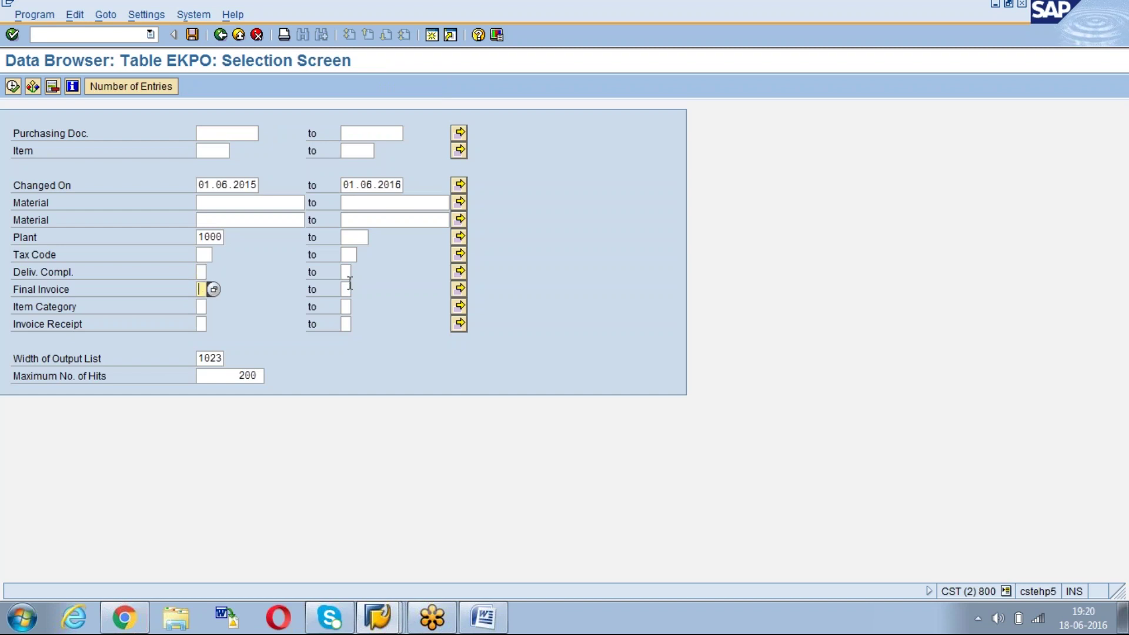
pyautogui.click(459, 288)
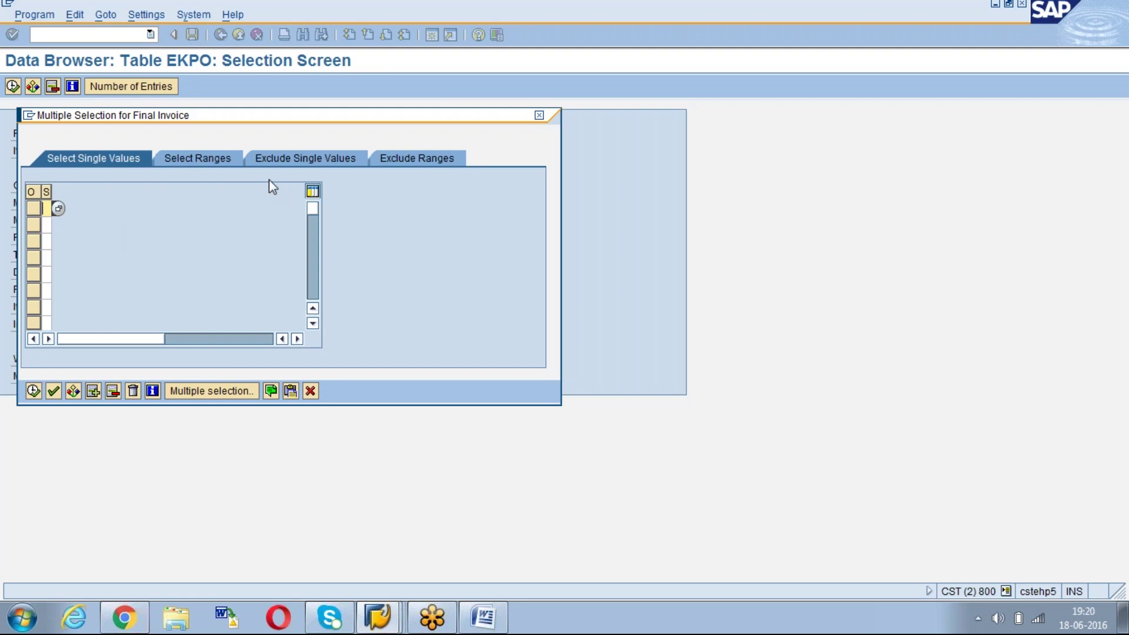
pyautogui.write('X')
pyautogui.click(308, 159)
pyautogui.click(34, 391)
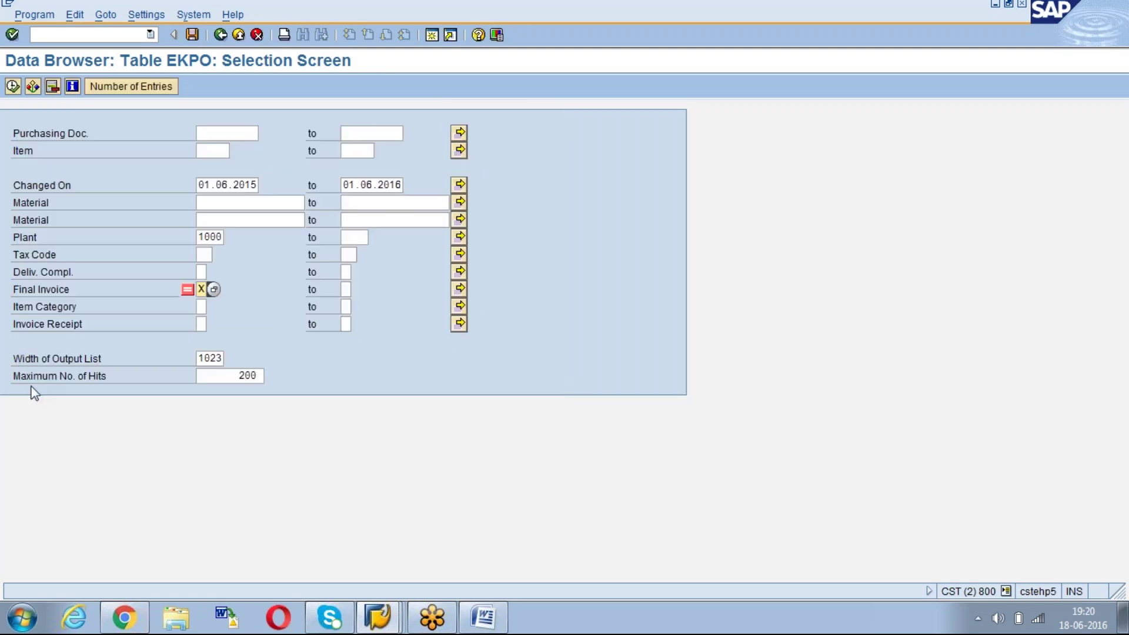
# Check the entry count (293) and execute the selection, capped at 200 hits.
pyautogui.click(130, 86)
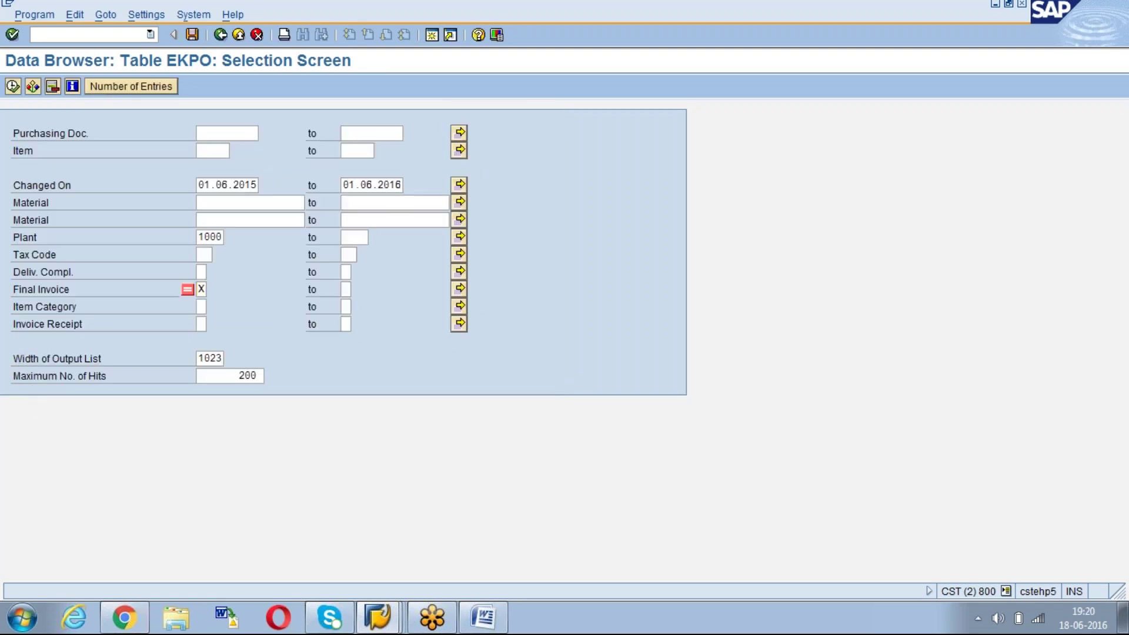
pyautogui.press('Return')
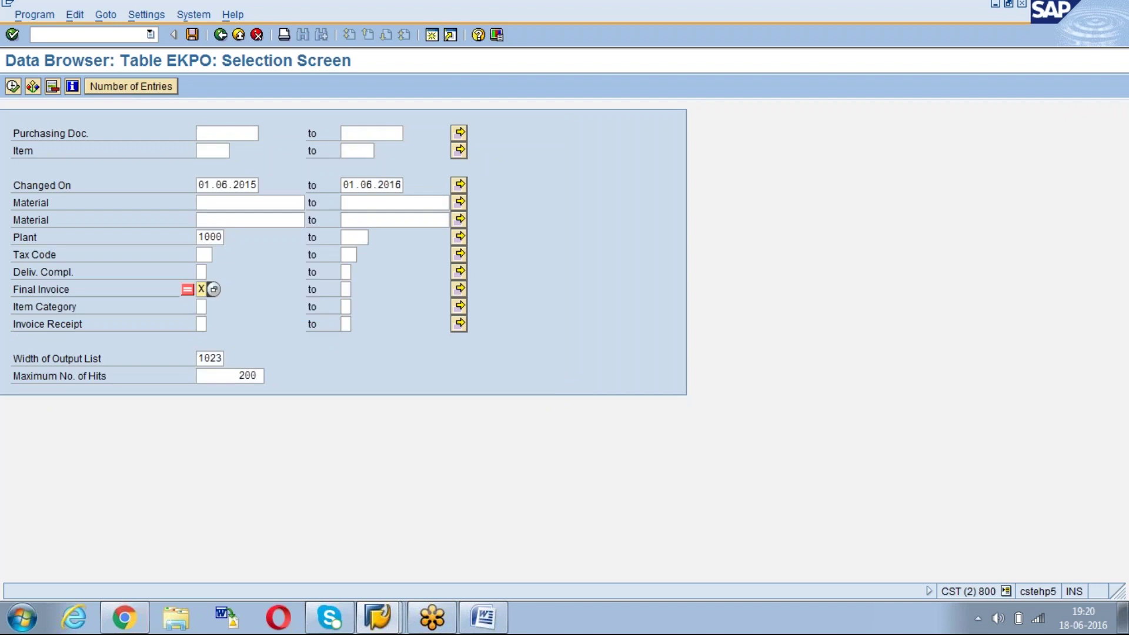
pyautogui.click(12, 87)
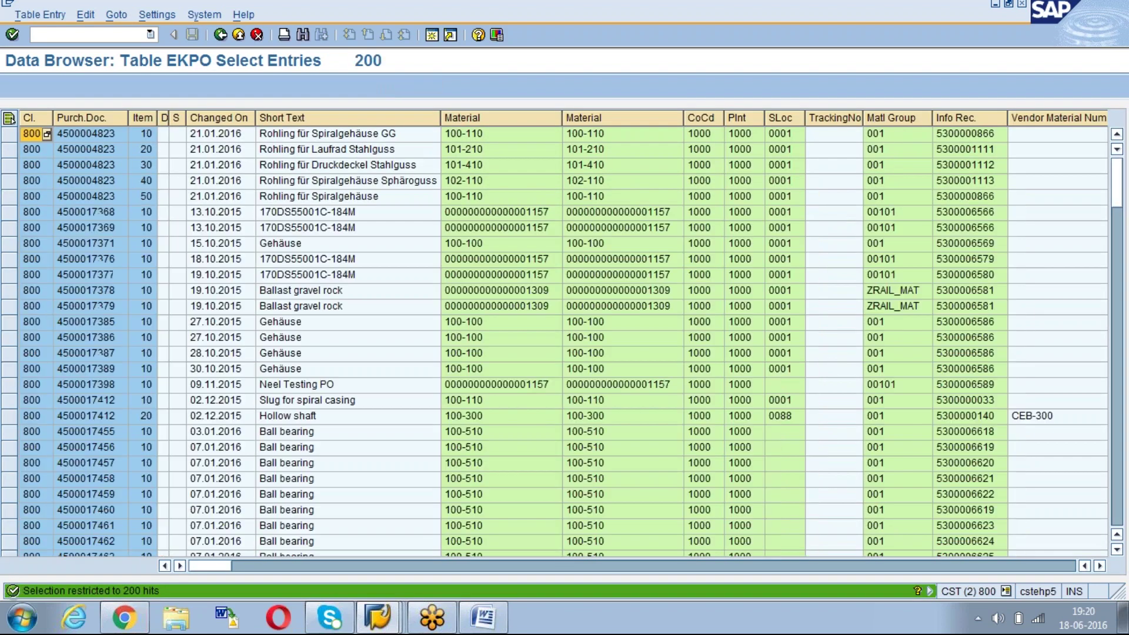
# Delete the 200 from Maximum No. of Hits, rerun to list all 293 entries, and go back.
pyautogui.click(219, 35)
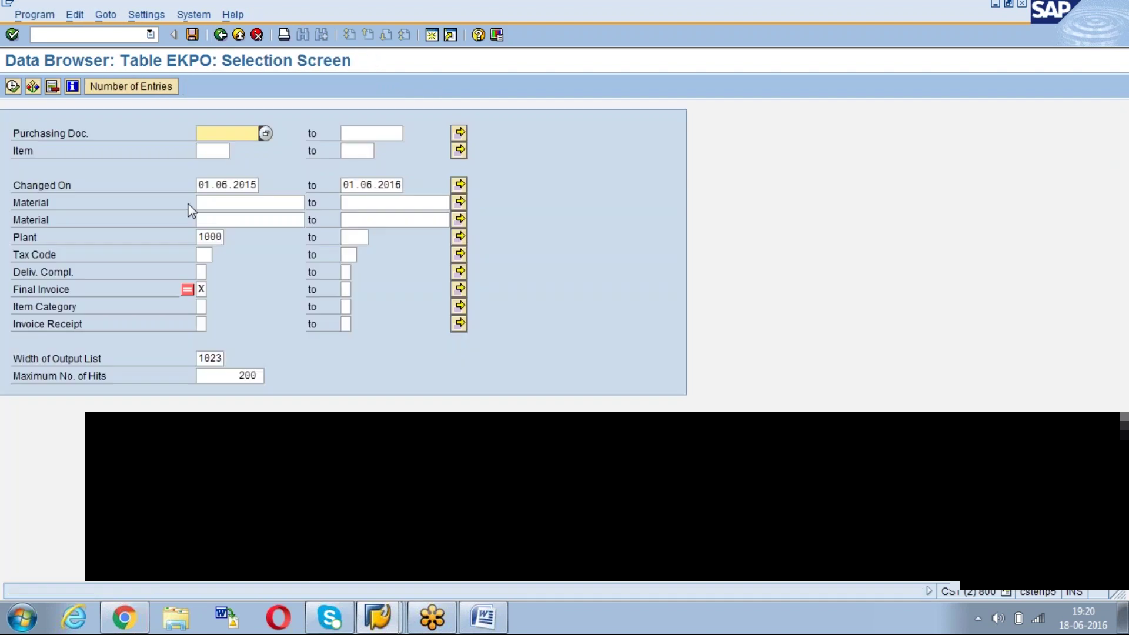
pyautogui.click(242, 376)
pyautogui.press('BackSpace')
pyautogui.press('BackSpace')
pyautogui.press('BackSpace')
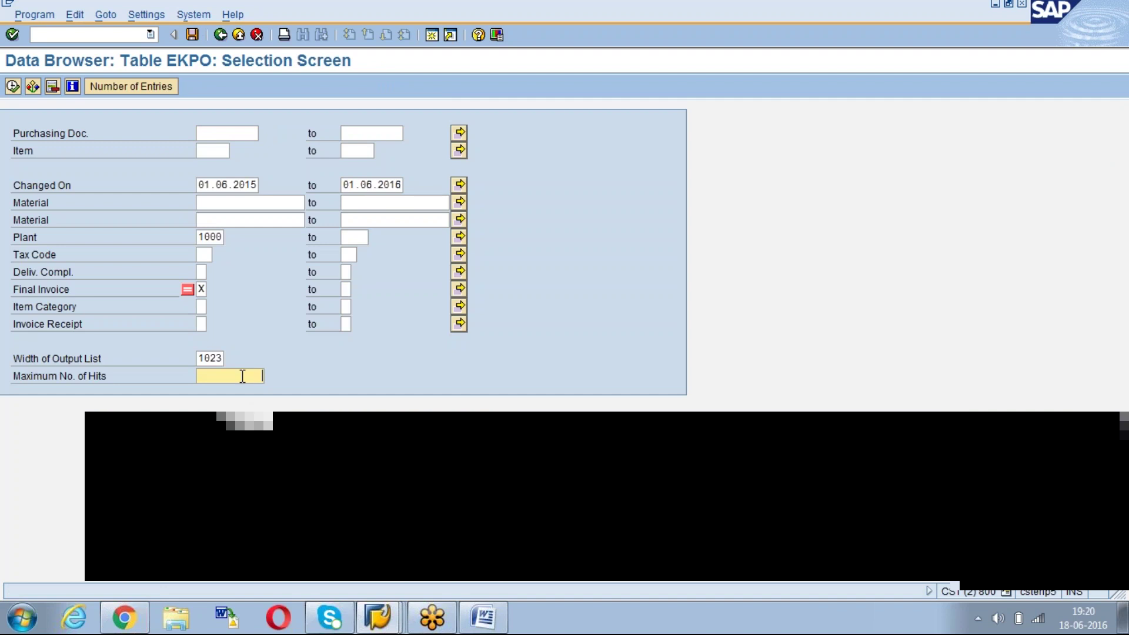
pyautogui.click(13, 87)
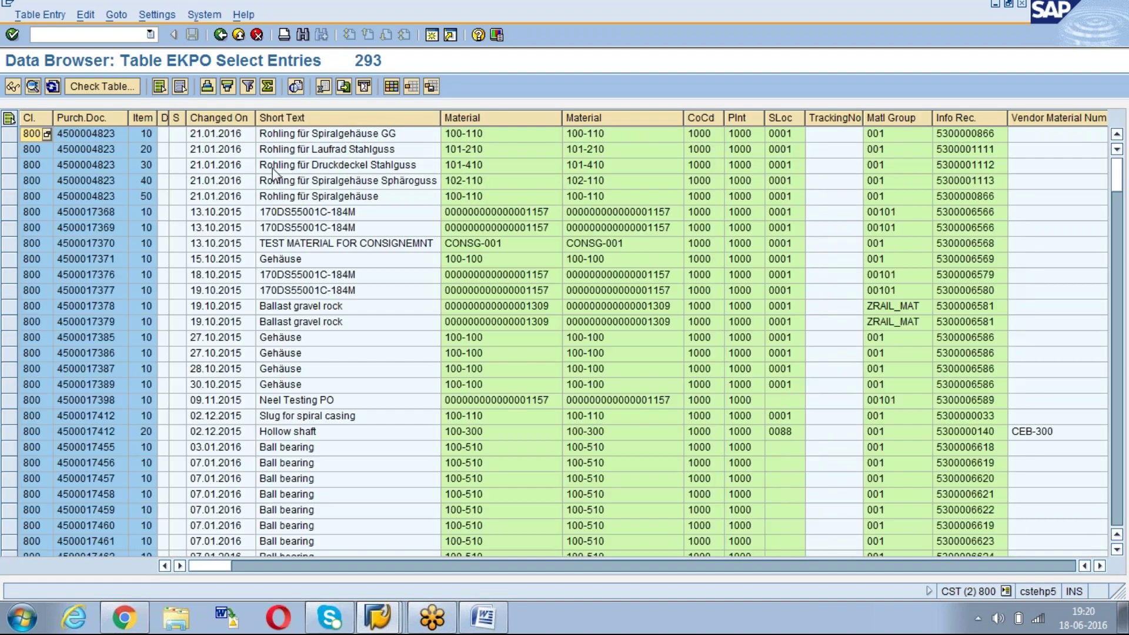
pyautogui.click(220, 36)
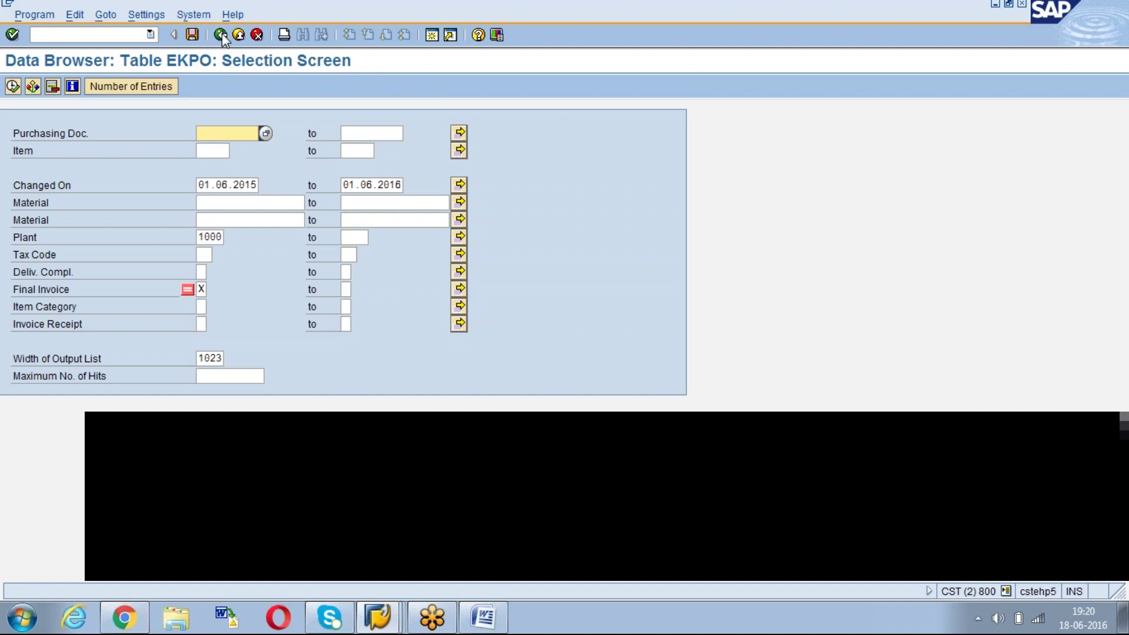
pyautogui.click(157, 14)
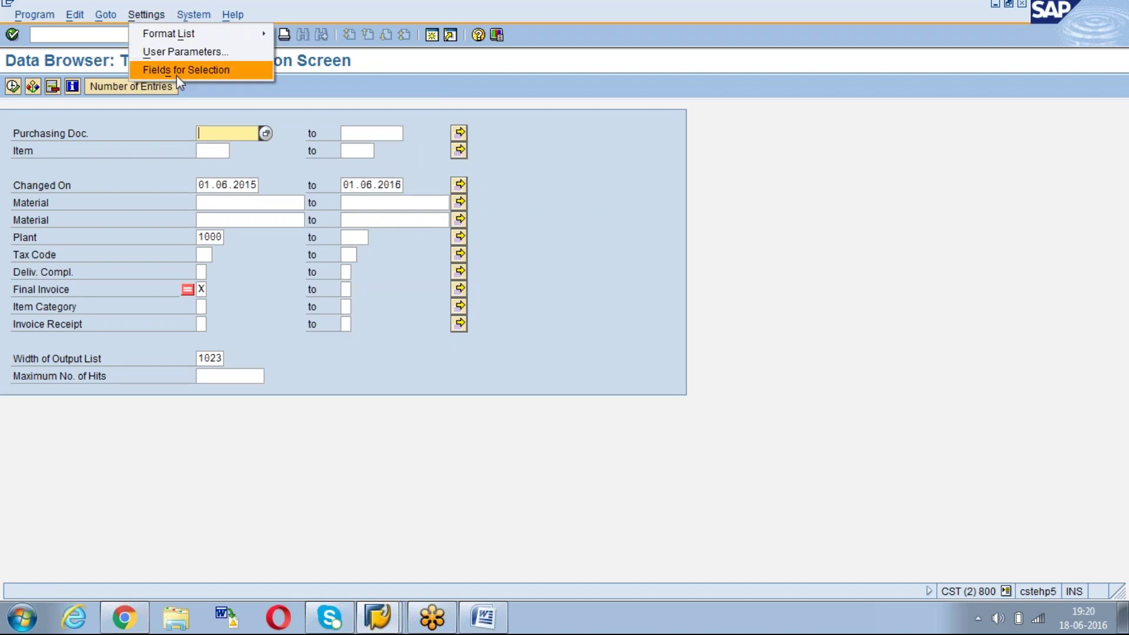
pyautogui.click(158, 245)
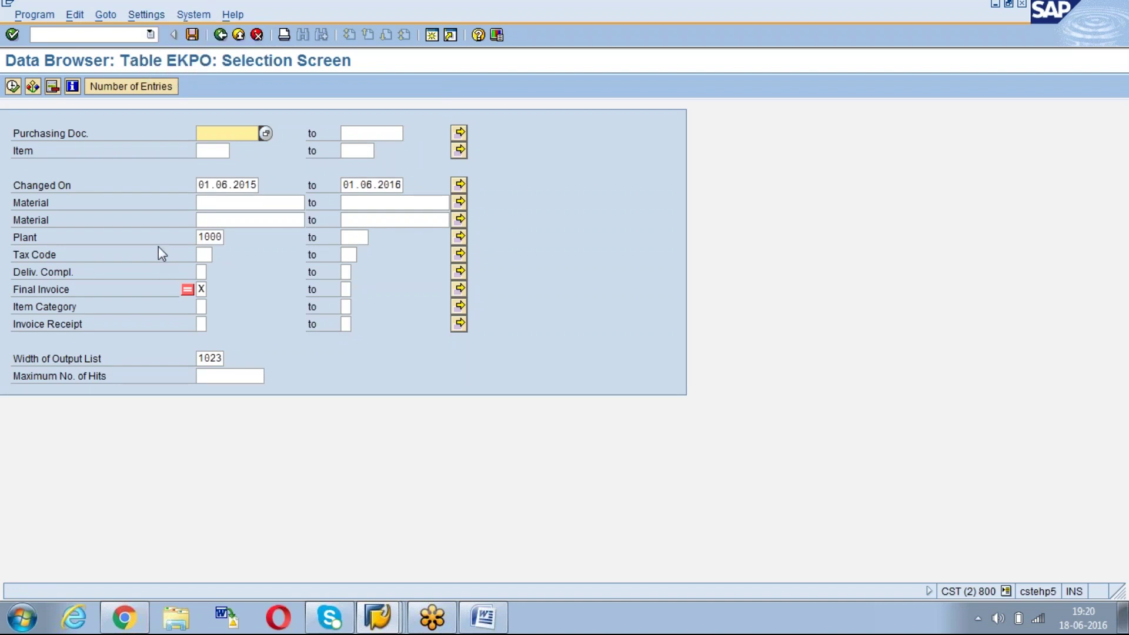